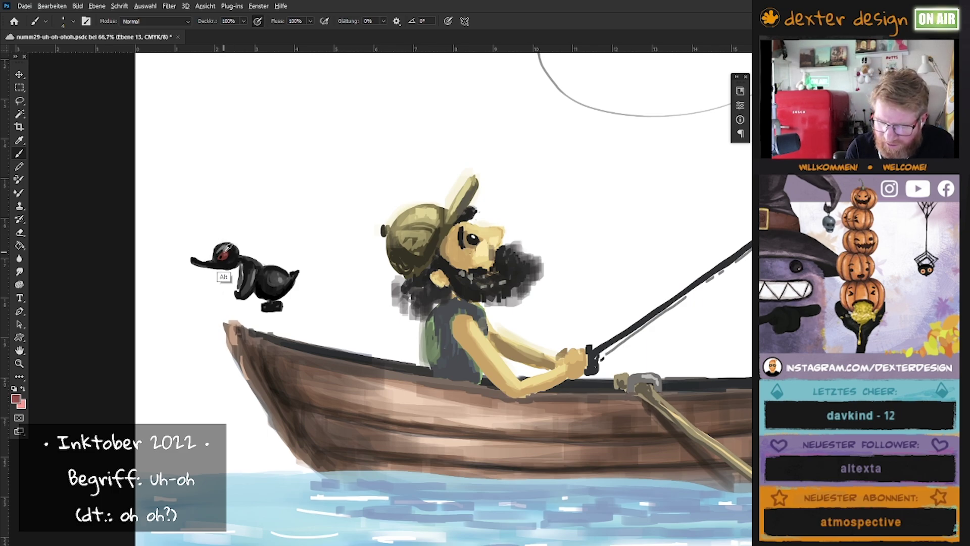
Step: Sample the duck head's grey, a dark tone and a lighter tone
left_click(229, 246, "alt")
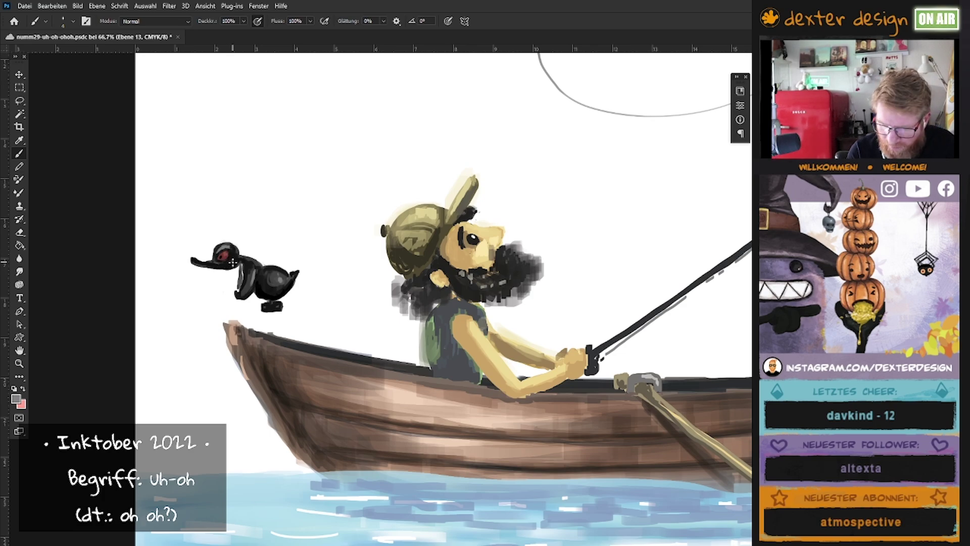
left_click(223, 259, "alt")
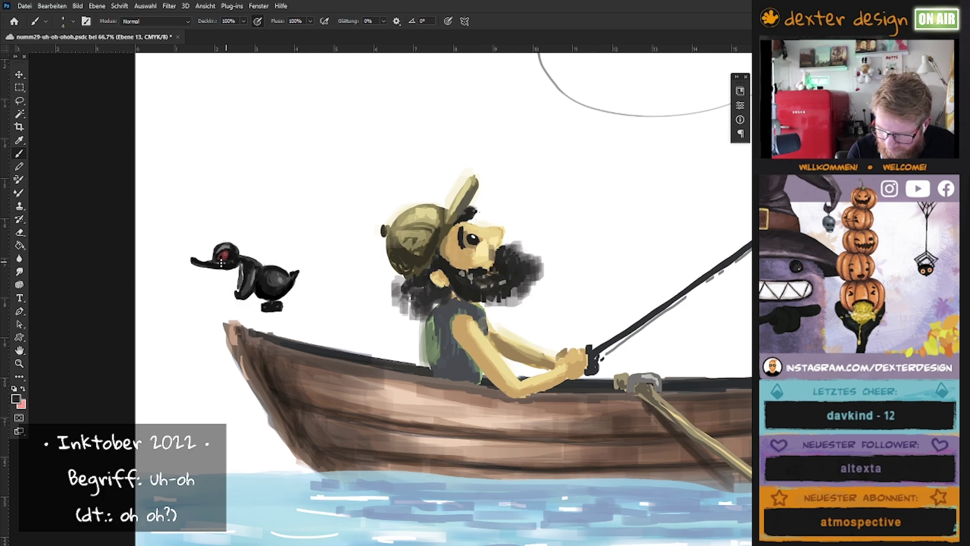
left_click(219, 256, "alt")
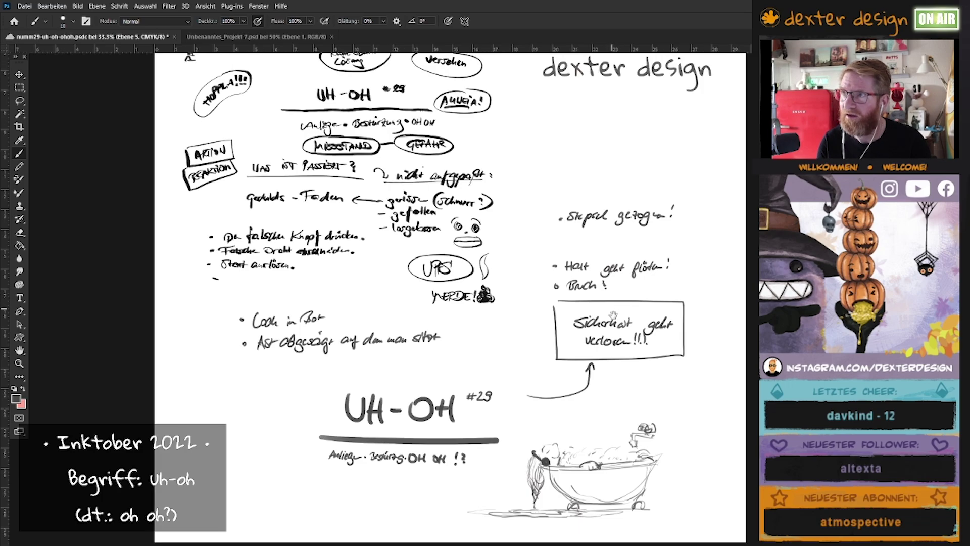
Step: Scroll through the notes, then bring up and close the Unbenanntes_Projekt 7.psd sketch
scroll(613, 292, "up", 3)
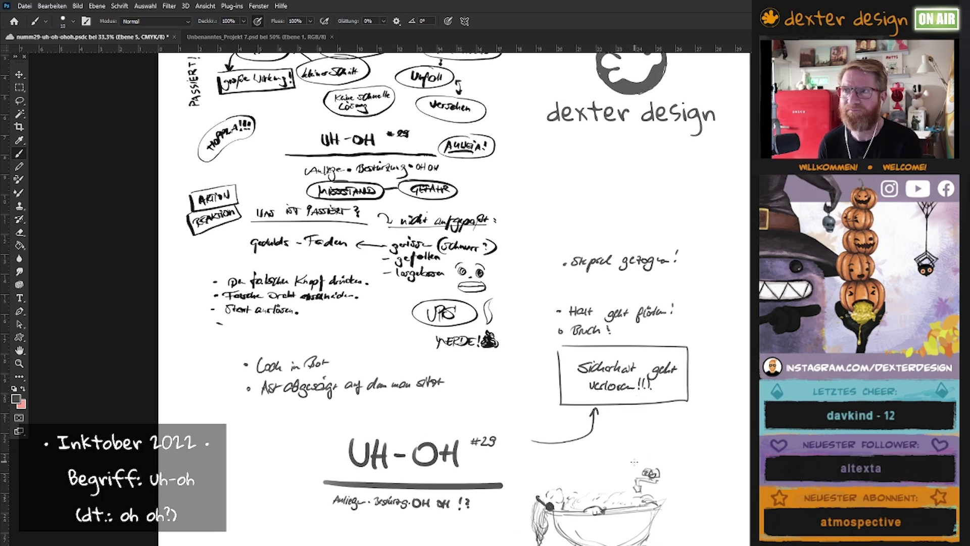
scroll(629, 460, "down", 1)
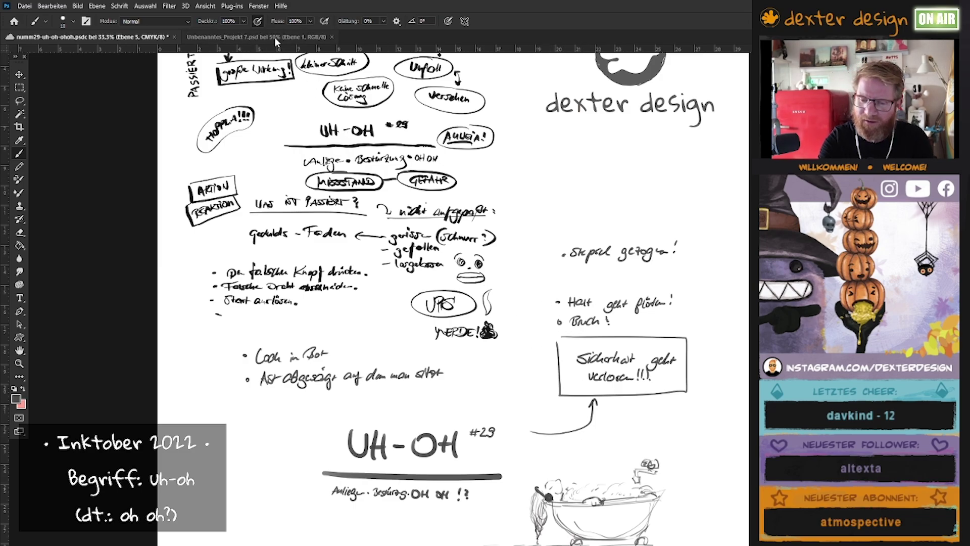
left_click(258, 39)
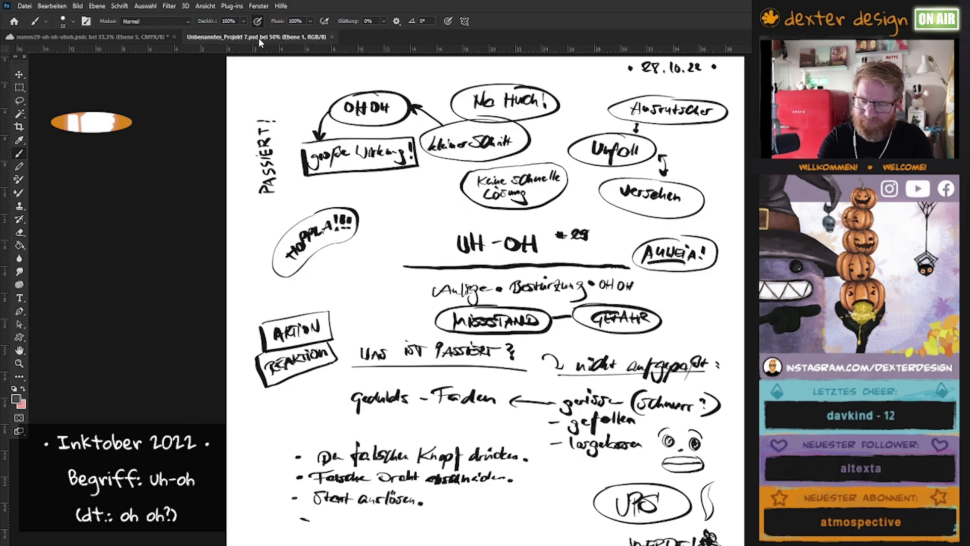
left_click(332, 37)
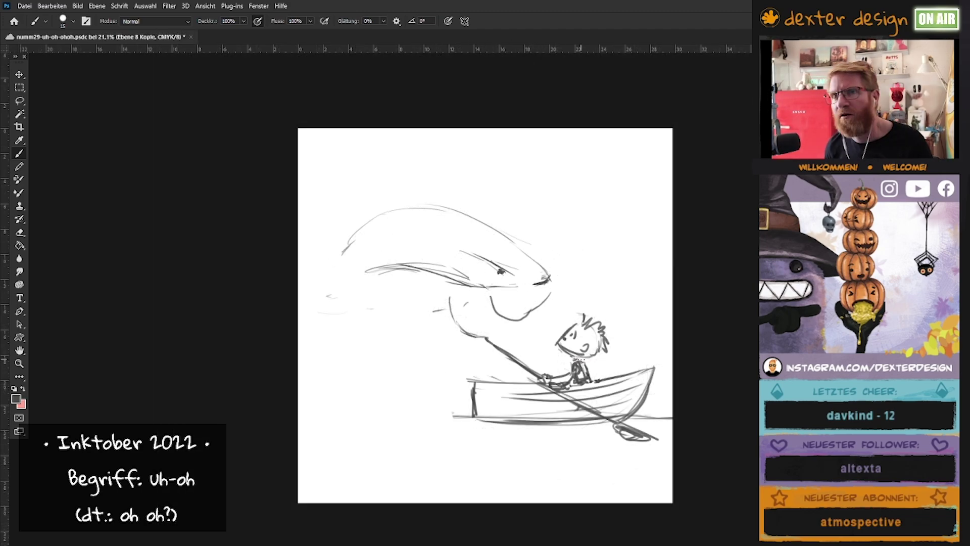
Step: Sketch the shark's mouth, back outline, dorsal fin, pectoral fin and tail strokes
left_click_drag(548, 278, 486, 286)
left_click_drag(550, 277, 335, 255)
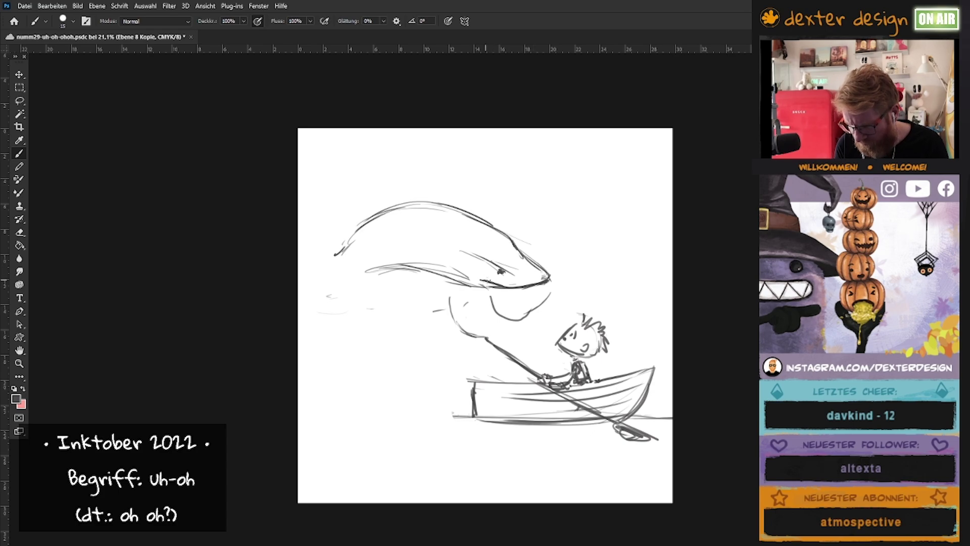
mouse_move(389, 205)
left_mouse_down()
mouse_move(482, 230)
mouse_move(418, 206)
left_mouse_up()
left_click_drag(445, 265, 384, 292)
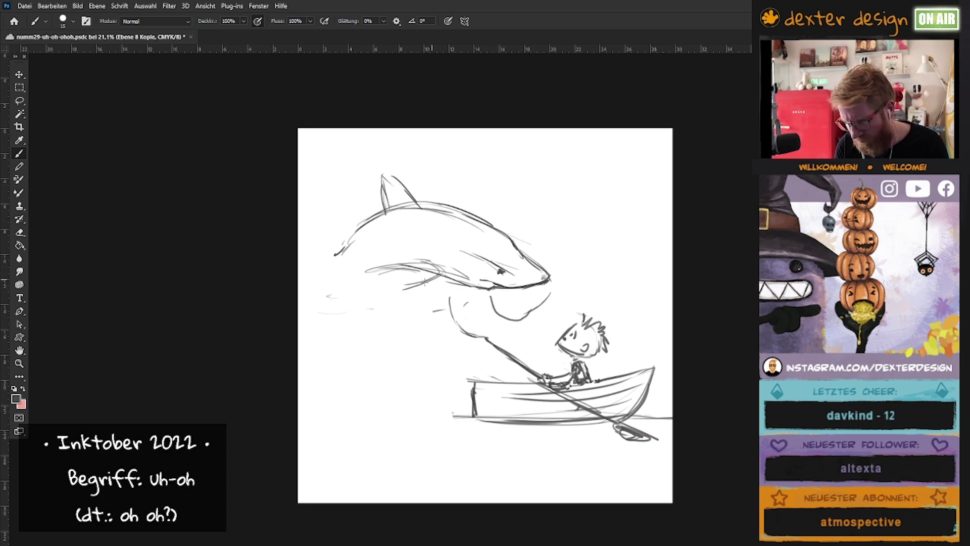
mouse_move(374, 222)
left_mouse_down()
mouse_move(311, 244)
mouse_move(336, 255)
left_mouse_up()
left_click_drag(309, 266, 404, 275)
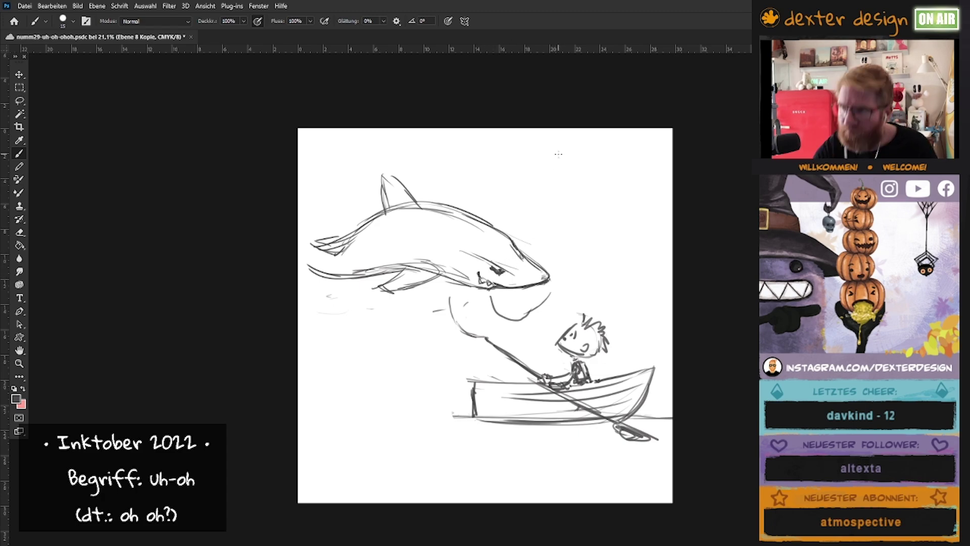
Step: Undo the curve below the jaw, then lasso the shark and move it up-right
key("l")
key("ctrl+z")
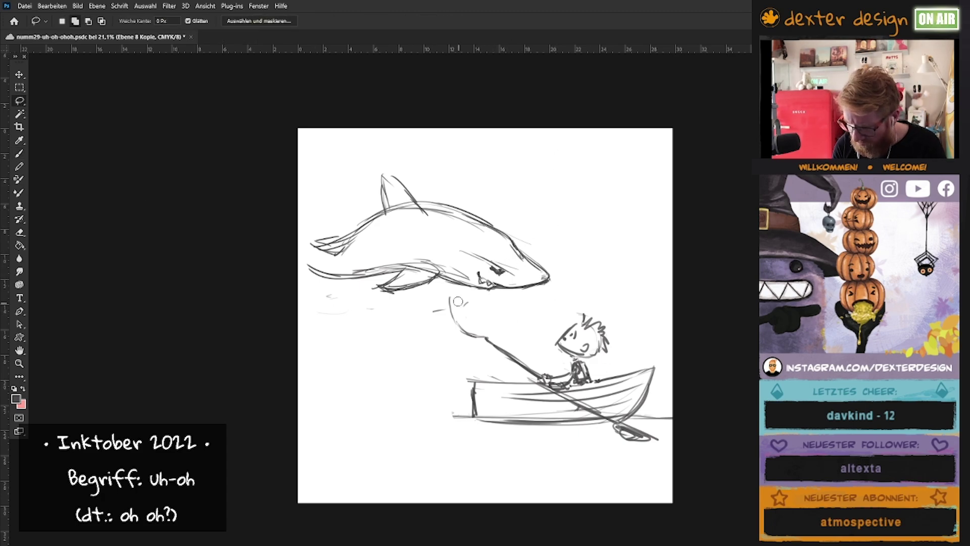
left_click_drag(461, 294, 457, 298)
key("v")
left_click_drag(510, 282, 570, 269)
key("ctrl+d")
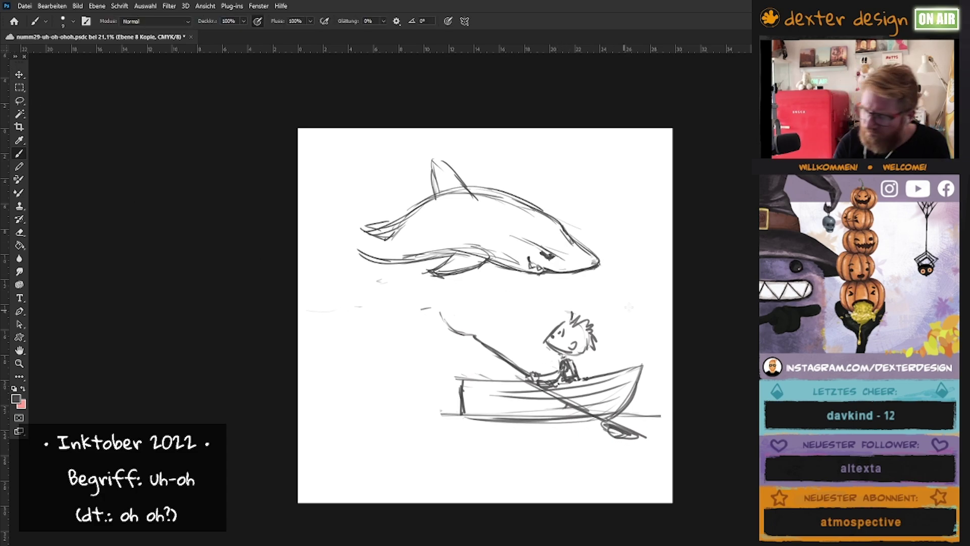
Step: Add a tail fin, gill lines, a small back fin and a redrawn dorsal tip
key("b")
mouse_move(355, 198)
left_mouse_down()
mouse_move(333, 247)
mouse_move(344, 232)
mouse_move(313, 257)
left_mouse_up()
mouse_move(424, 249)
left_mouse_down()
mouse_move(455, 251)
mouse_move(356, 246)
left_mouse_up()
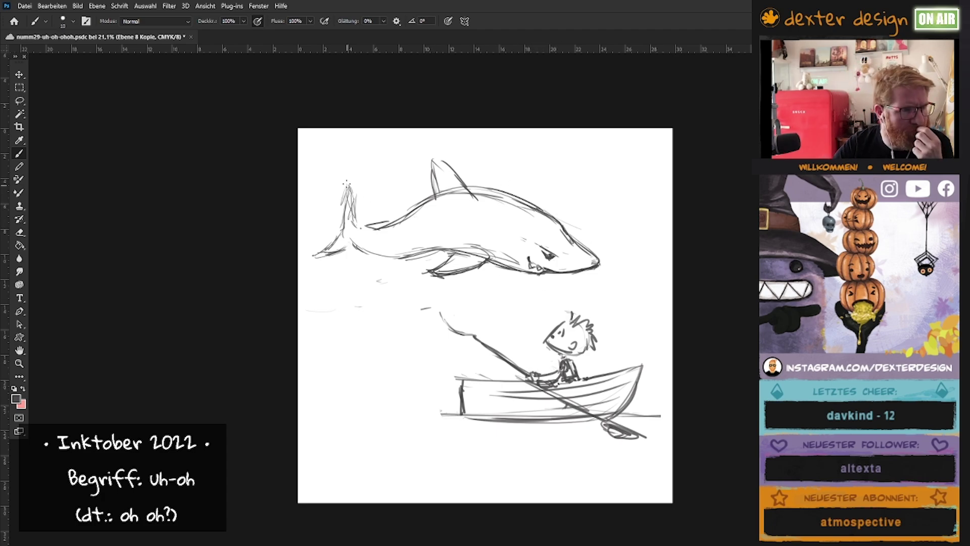
left_click_drag(497, 247, 503, 259)
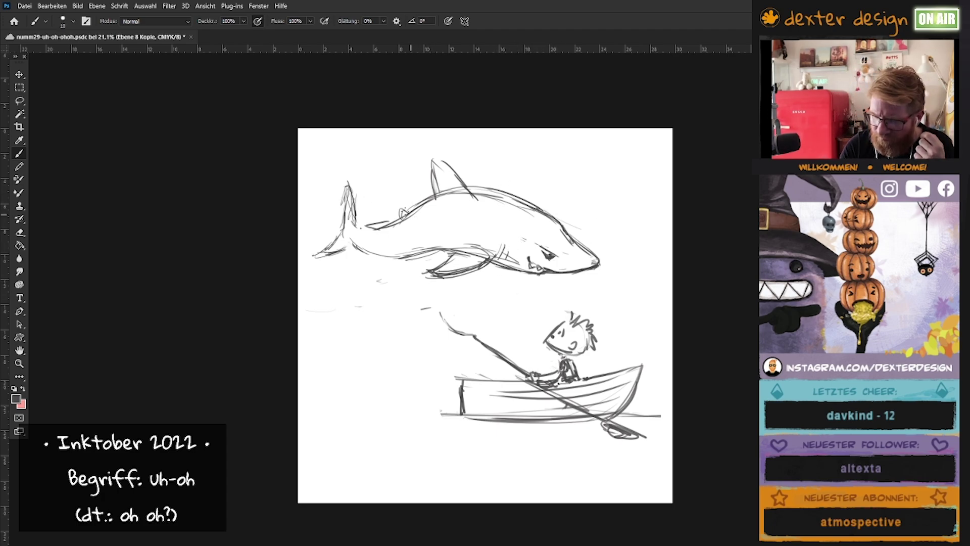
left_click_drag(399, 217, 407, 212)
left_click_drag(429, 167, 448, 163)
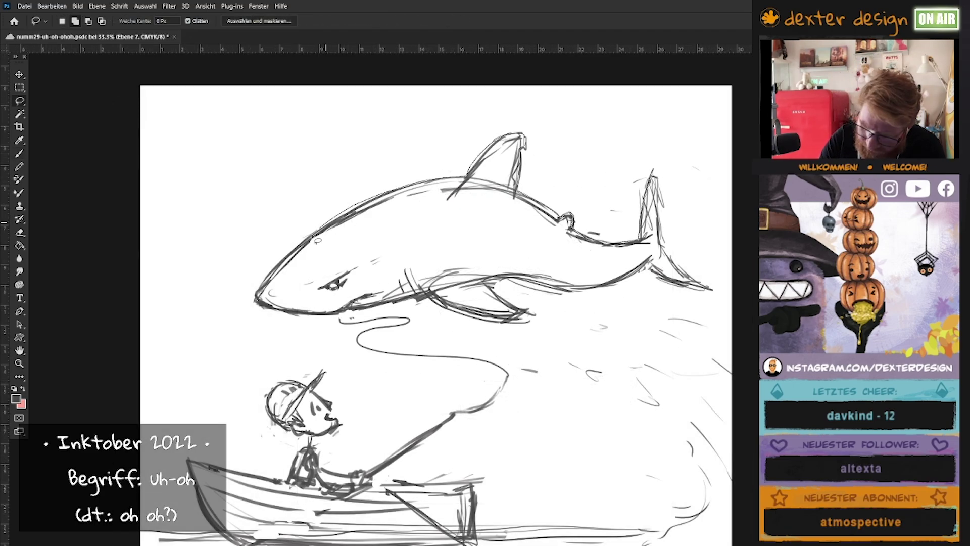
Step: Fill the shark silhouette with flat grey and shade its tail, back and mid-body darker
key("b")
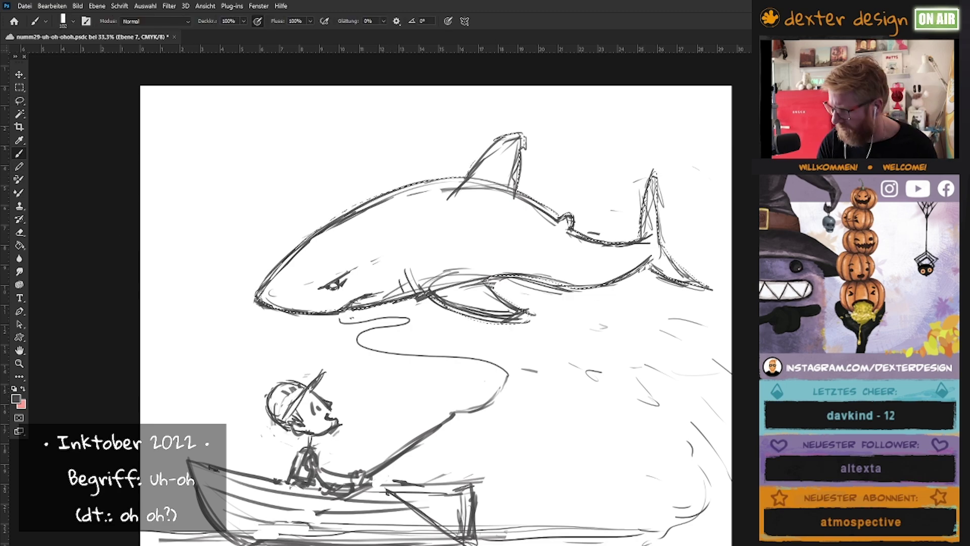
left_click_drag(677, 233, 304, 298)
key("ctrl+d")
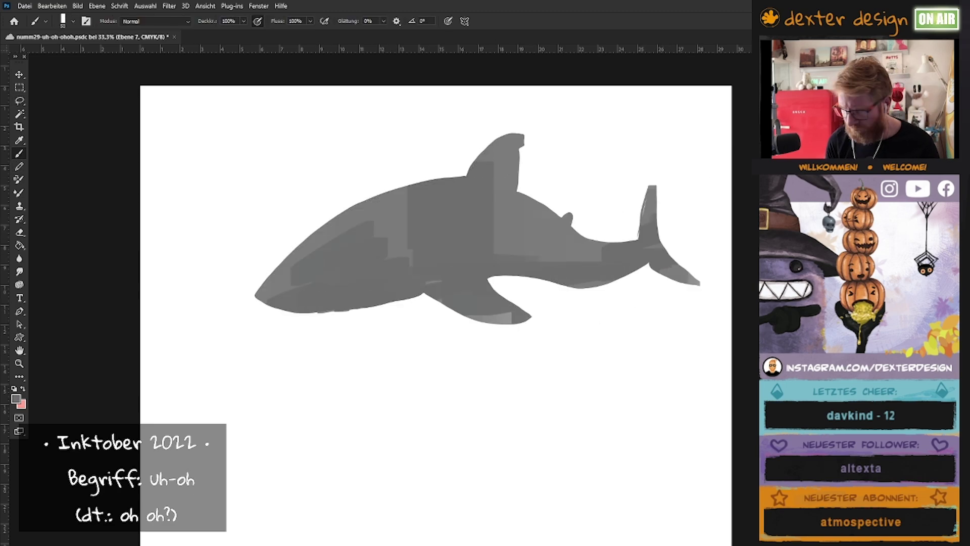
mouse_move(535, 280)
left_mouse_down()
mouse_move(678, 285)
mouse_move(653, 182)
left_mouse_up()
mouse_move(638, 242)
left_mouse_down()
mouse_move(573, 245)
mouse_move(500, 152)
left_mouse_up()
left_click_drag(602, 252, 495, 243)
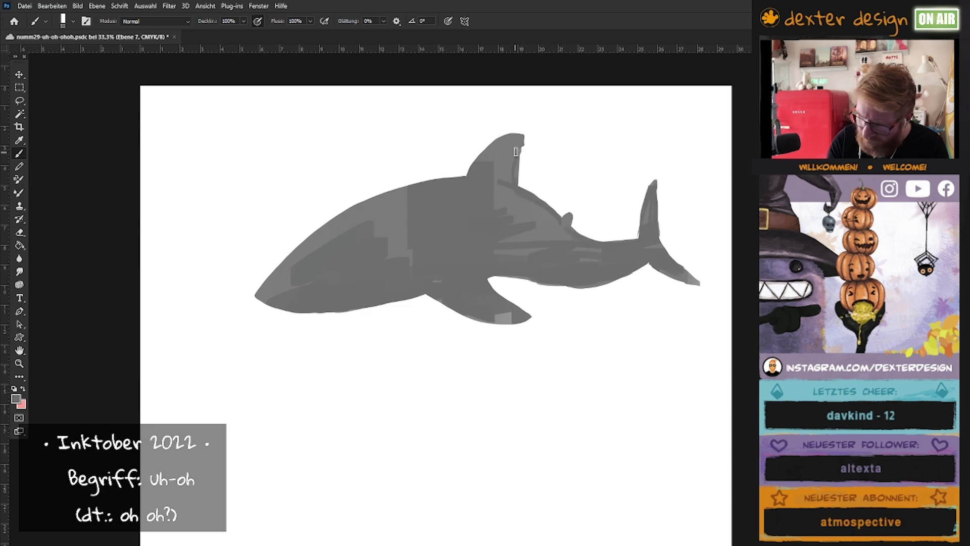
left_click_drag(518, 177, 505, 147)
Step: Toggle the sketch lines while shading the shark's flank, fins, body and tail darker
key("ctrl+comma")
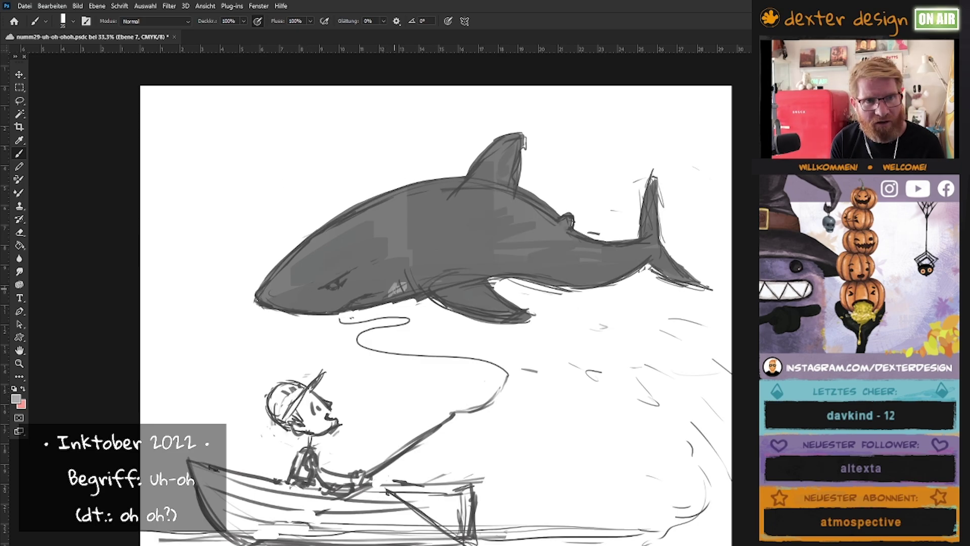
key("ctrl+comma")
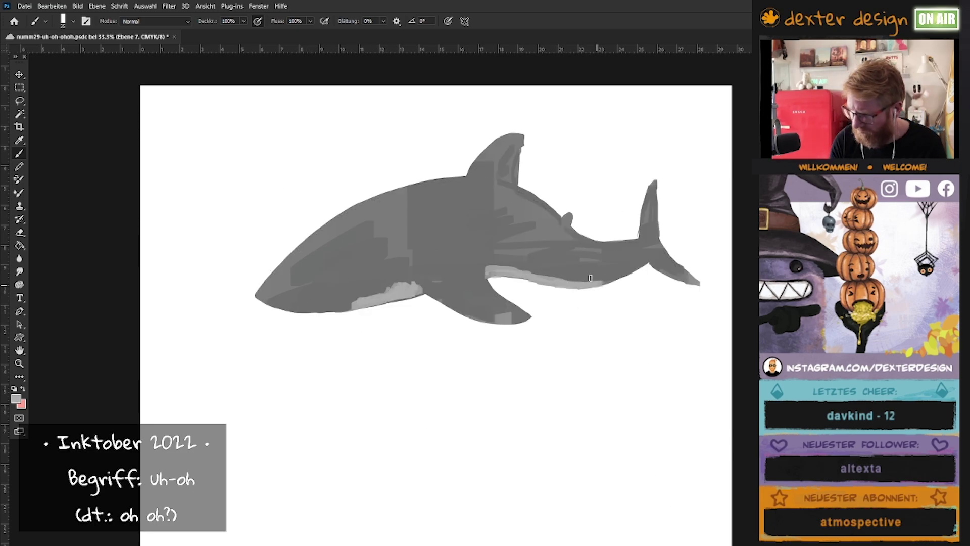
key("ctrl+comma")
left_click_drag(293, 290, 515, 243)
left_click_drag(374, 273, 642, 237)
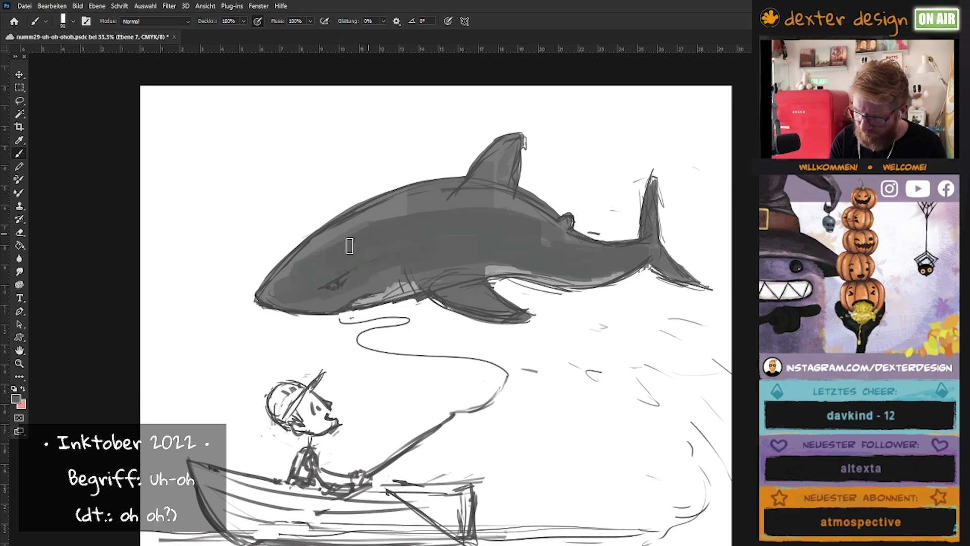
left_click_drag(324, 248, 493, 190)
left_click_drag(515, 139, 472, 192)
key("ctrl+comma")
key("ctrl+comma")
left_click_drag(455, 252, 657, 238)
left_click_drag(576, 273, 445, 283)
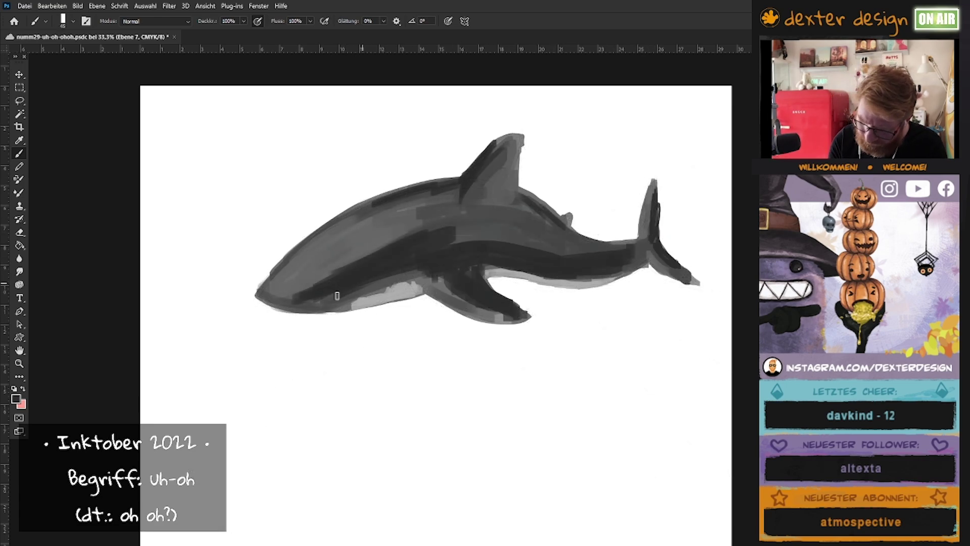
mouse_move(273, 298)
left_mouse_down()
mouse_move(598, 251)
mouse_move(311, 278)
left_mouse_up()
Step: Paint a lighter snout band and darken the head's underside, belly and flank
left_click_drag(372, 210, 263, 288)
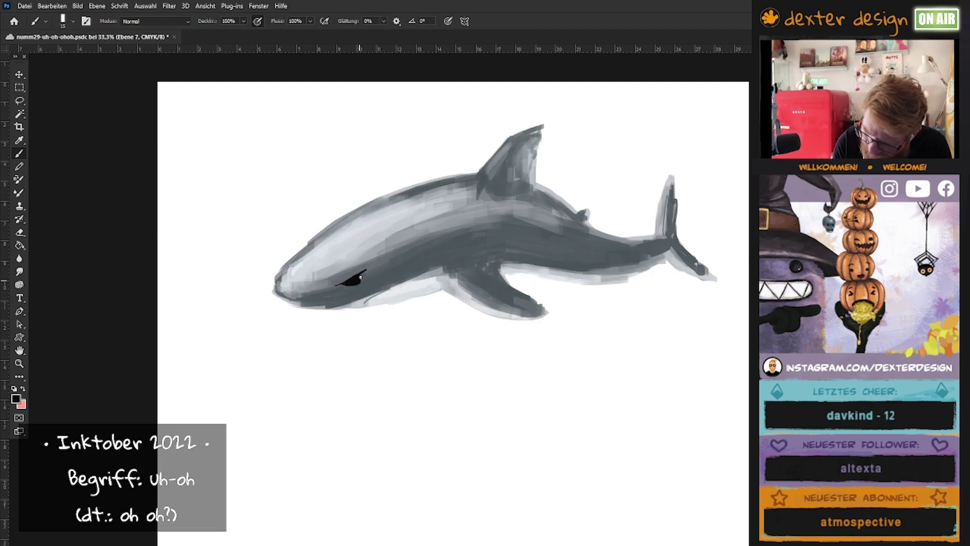
left_click_drag(384, 301, 286, 300)
left_click_drag(419, 288, 283, 300)
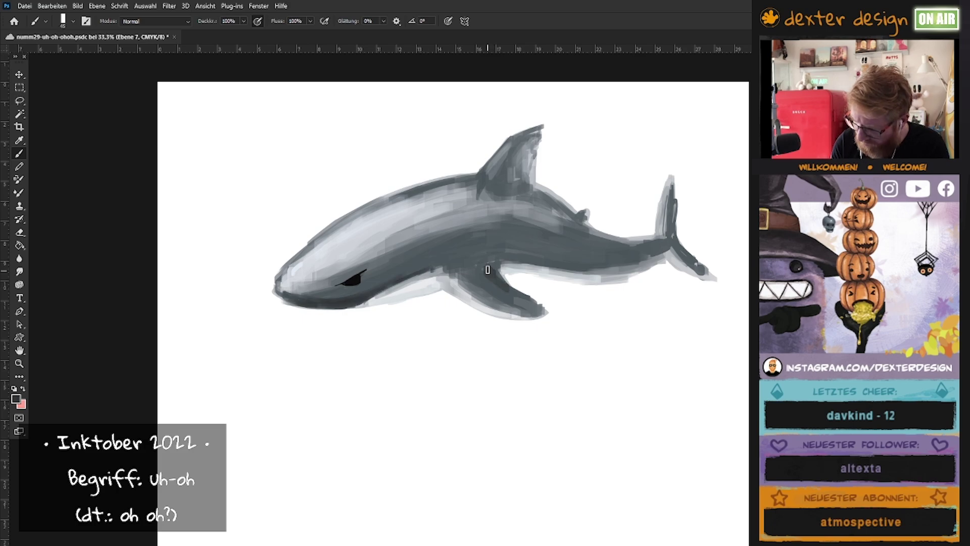
left_click_drag(485, 273, 611, 261)
left_click_drag(364, 276, 346, 262)
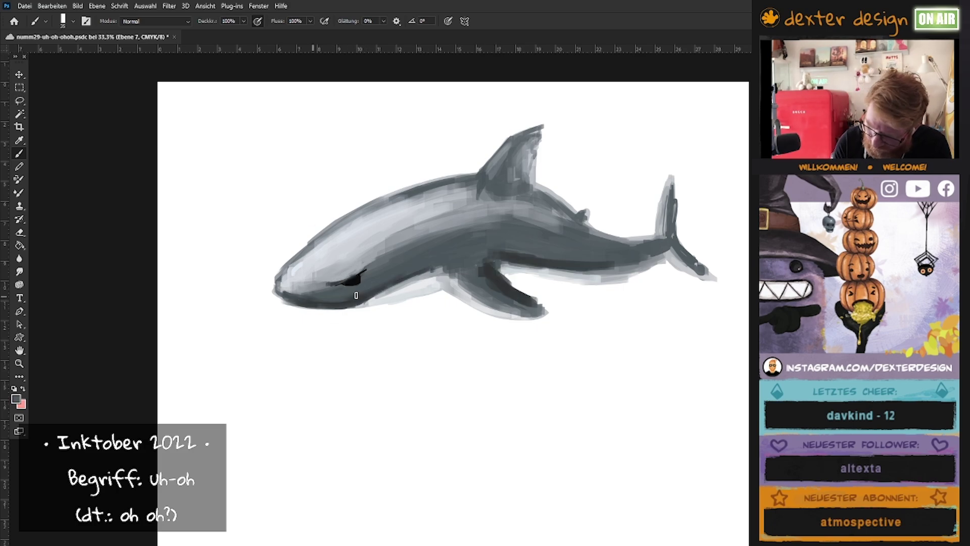
Step: Draw a thin black mouth line, then repaint the upper head and snout light grey
key("bracketleft")
key("bracketleft")
left_click(354, 280, "alt")
left_click_drag(354, 307, 384, 292)
key("bracketright")
key("bracketright")
key("bracketright")
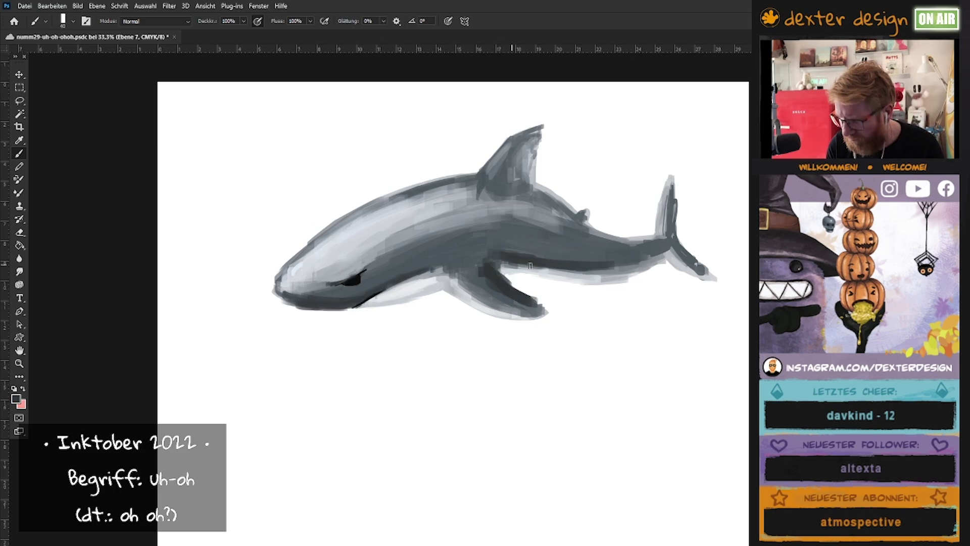
left_click(411, 269, "alt")
left_click_drag(445, 222, 303, 268)
left_click_drag(394, 217, 282, 285)
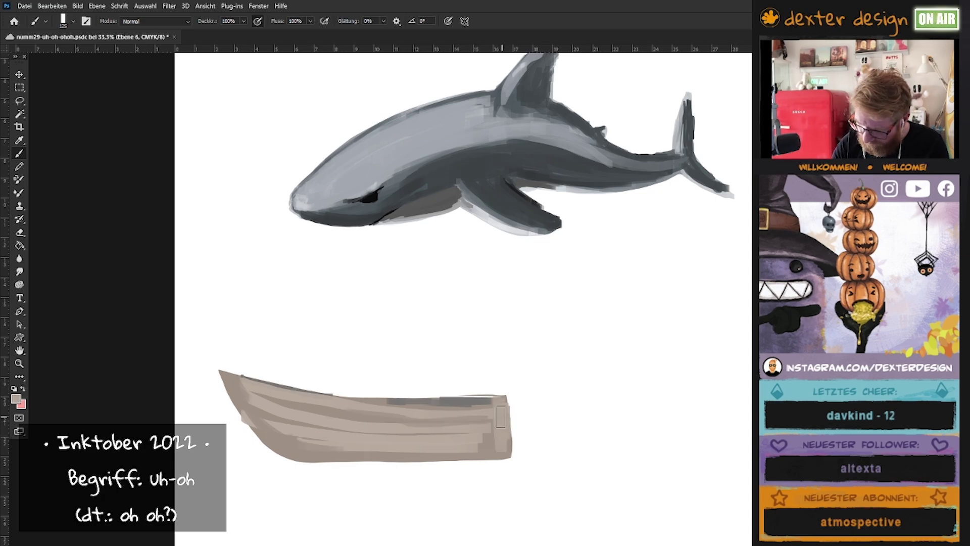
Step: Fill the hull warm tan with a dark top edge, highlights and refined ends
left_click_drag(304, 440, 499, 439)
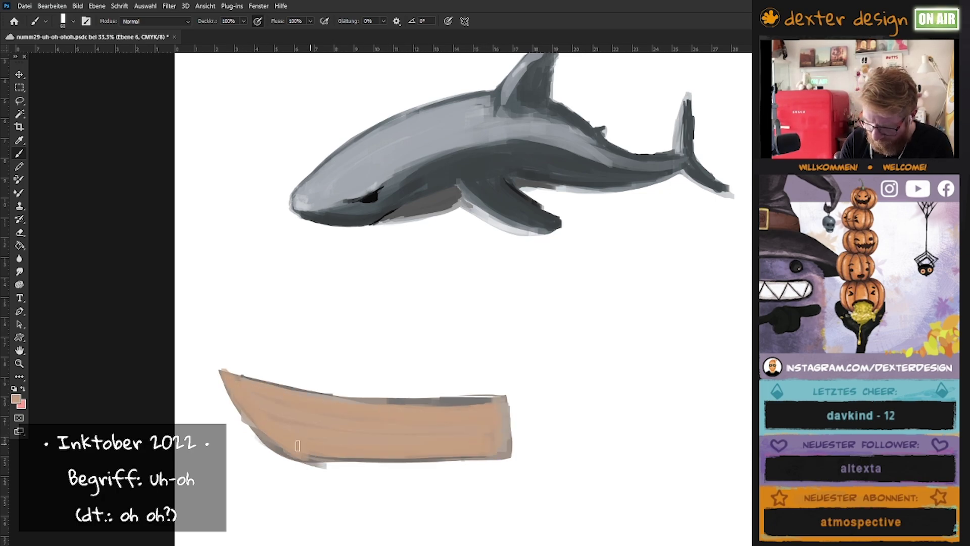
left_click_drag(230, 373, 499, 399)
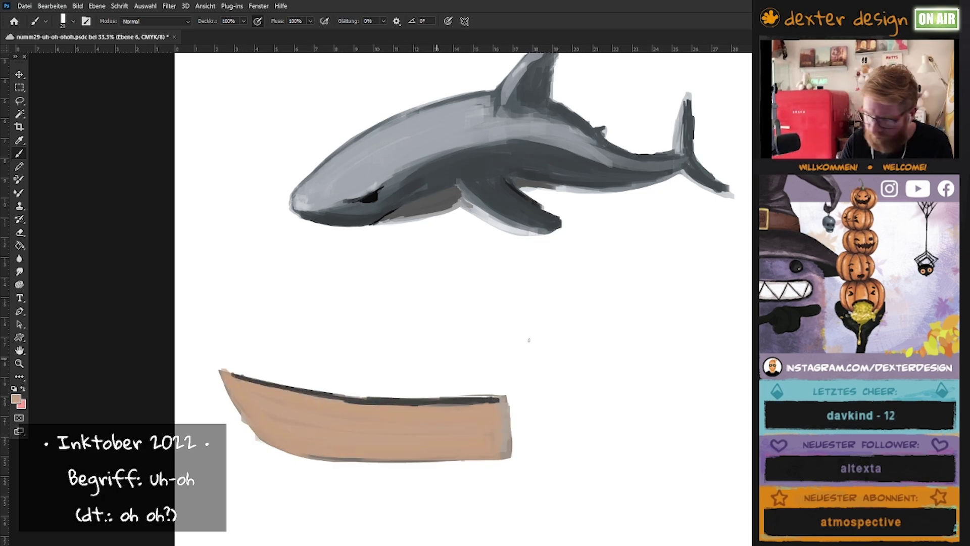
left_click_drag(267, 420, 427, 422)
left_click(19, 363)
left_click_drag(556, 378, 525, 378)
key("b")
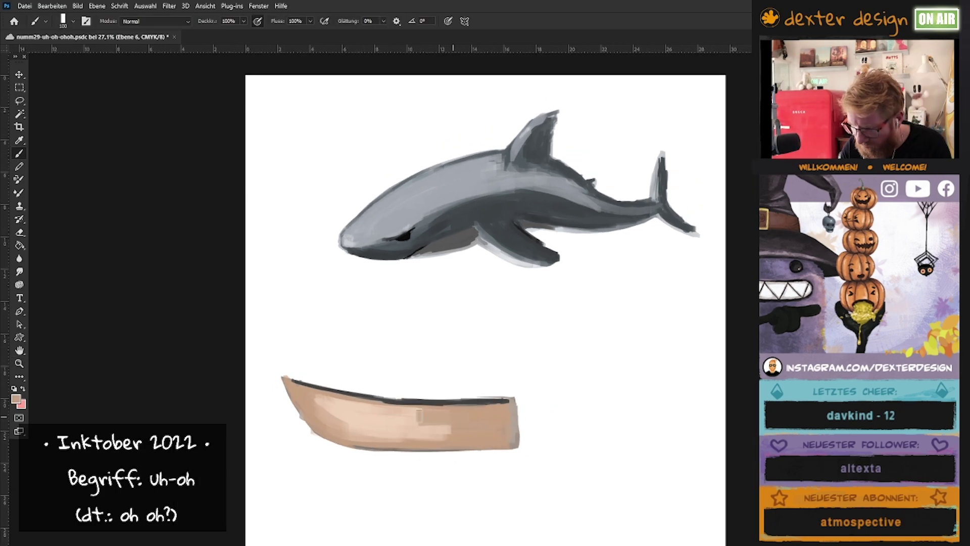
left_click_drag(399, 425, 508, 445)
left_click_drag(510, 404, 516, 437)
Step: Draw dark plank lines across the hull and blend them into the tan wood
mouse_move(293, 399)
left_mouse_down()
mouse_move(507, 416)
mouse_move(508, 425)
left_mouse_up()
left_click_drag(309, 425, 510, 434)
mouse_move(283, 380)
left_mouse_down()
mouse_move(348, 444)
mouse_move(511, 412)
left_mouse_up()
left_click_drag(354, 434, 512, 447)
mouse_move(298, 407)
left_mouse_down()
mouse_move(325, 422)
mouse_move(469, 412)
left_mouse_up()
left_click_drag(379, 440, 444, 440)
Step: Reinforce the plank lines, top rim, stern and bottom edge, then add blue water below
left_click_drag(285, 382, 324, 441)
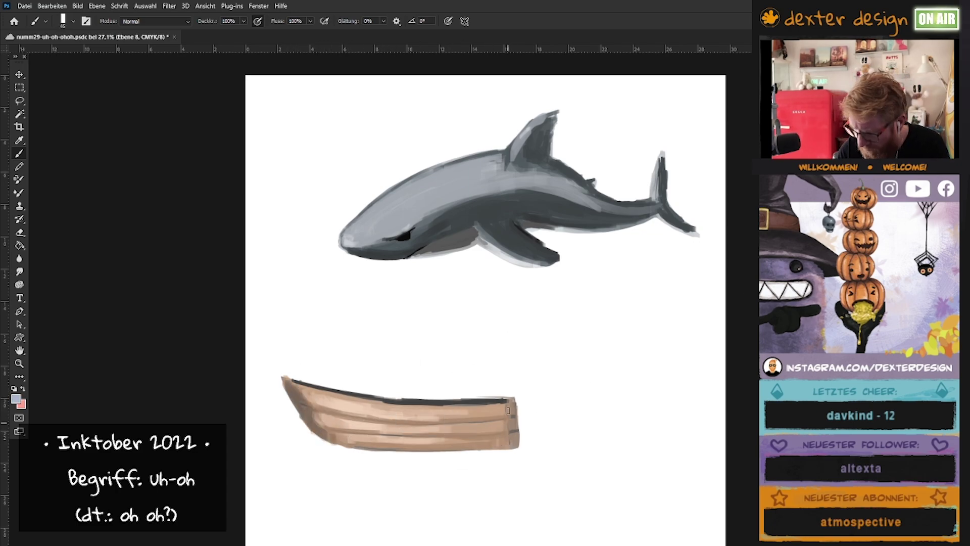
left_click_drag(510, 404, 516, 442)
mouse_move(318, 416)
left_mouse_down()
mouse_move(475, 422)
mouse_move(507, 434)
mouse_move(474, 414)
left_mouse_up()
left_click_drag(296, 386, 496, 401)
left_click_drag(336, 397, 494, 401)
left_click_drag(426, 447, 514, 404)
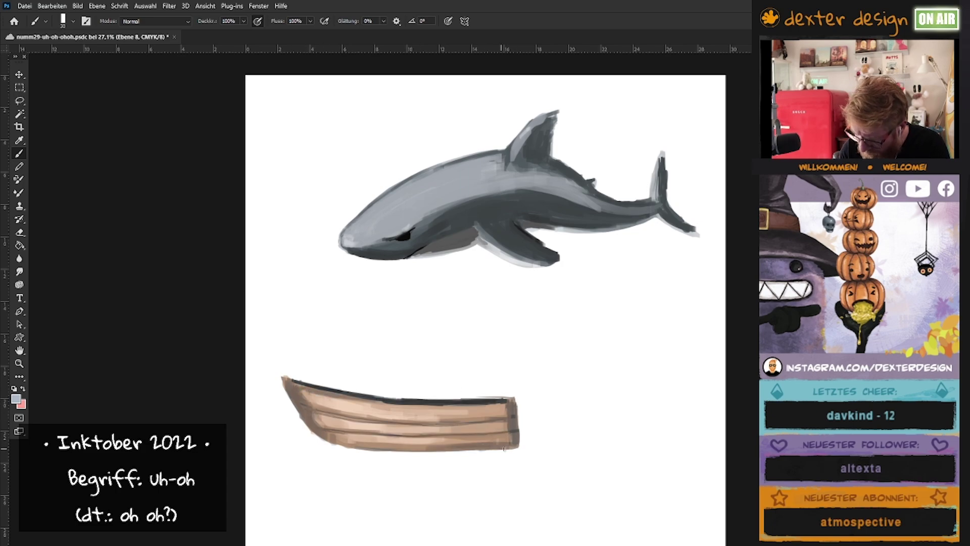
left_click_drag(301, 392, 480, 439)
left_click_drag(365, 442, 505, 437)
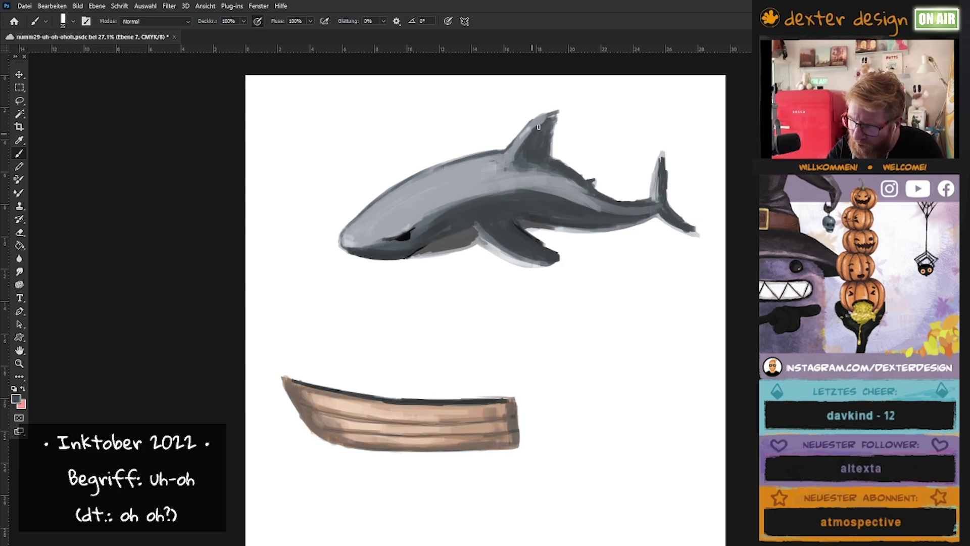
left_click_drag(713, 349, 657, 445)
Step: Paint splash spray on the right, white water streaks and light blue splash strokes
left_click_drag(723, 480, 287, 465)
left_click_drag(276, 522, 318, 522)
left_click_drag(587, 535, 655, 535)
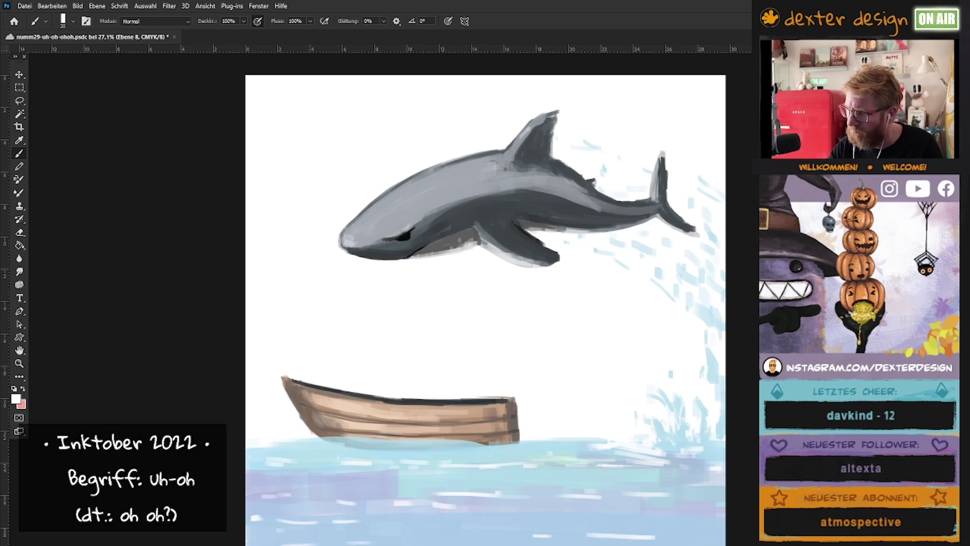
key("]")
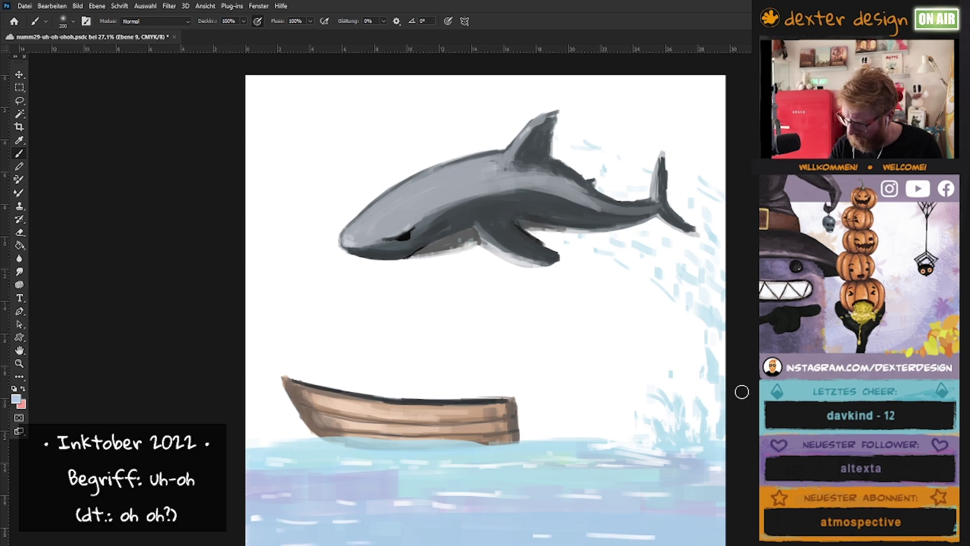
key("bracketleft")
key("bracketleft")
key("bracketleft")
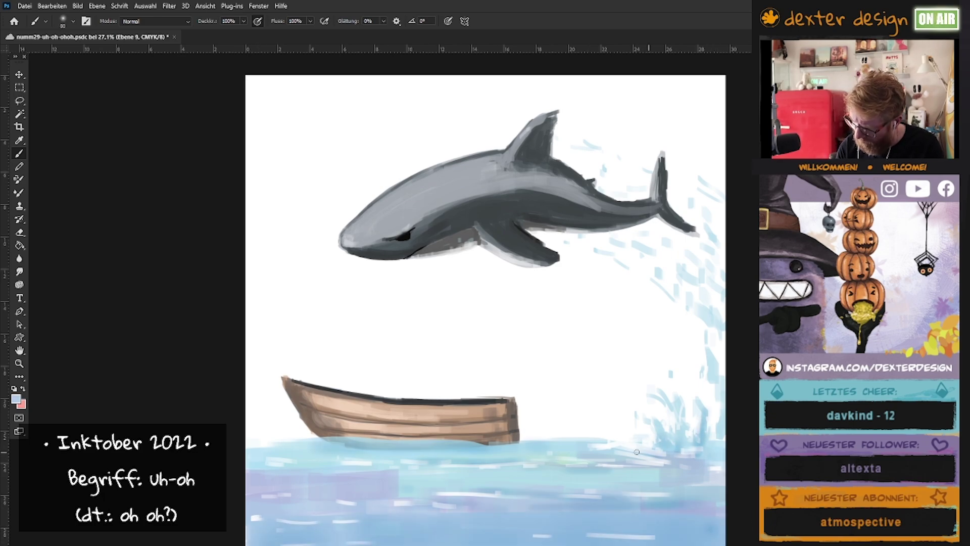
left_click_drag(713, 313, 707, 333)
left_click_drag(698, 222, 717, 237)
Step: Pick a darker water blue, then select layer Ebene 8 with white for highlights
key("bracketleft")
key("bracketleft")
key("bracketleft")
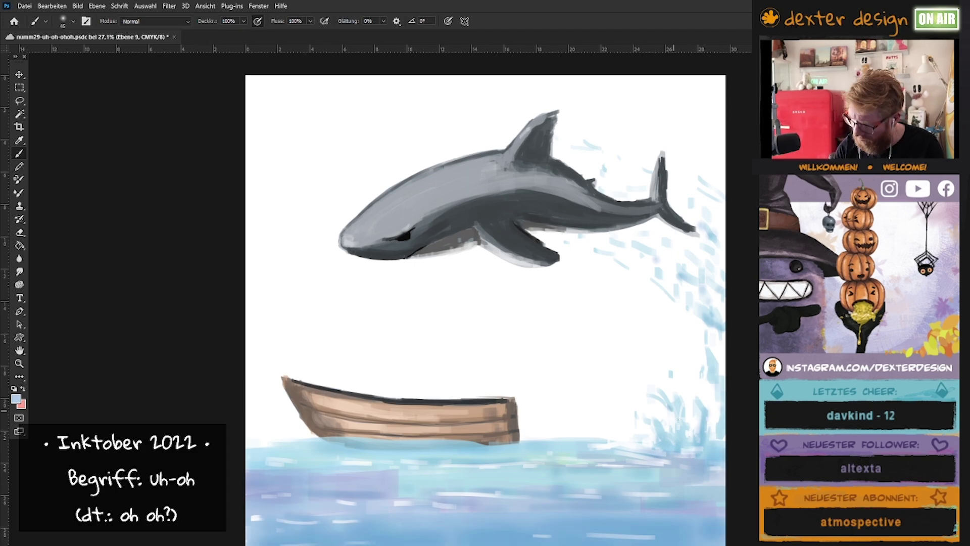
key("bracketright")
key("bracketright")
key("bracketright")
left_click(256, 525, "alt")
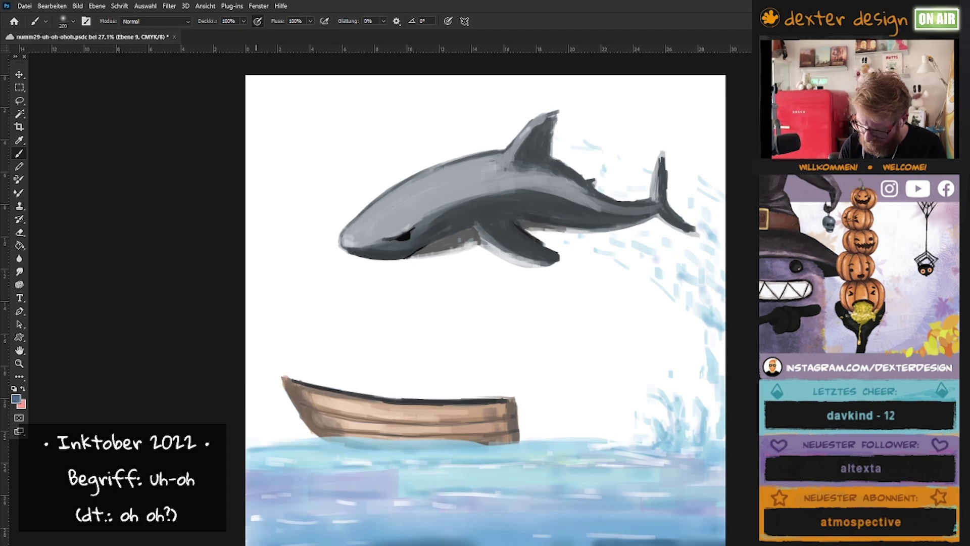
key("ctrl+minus")
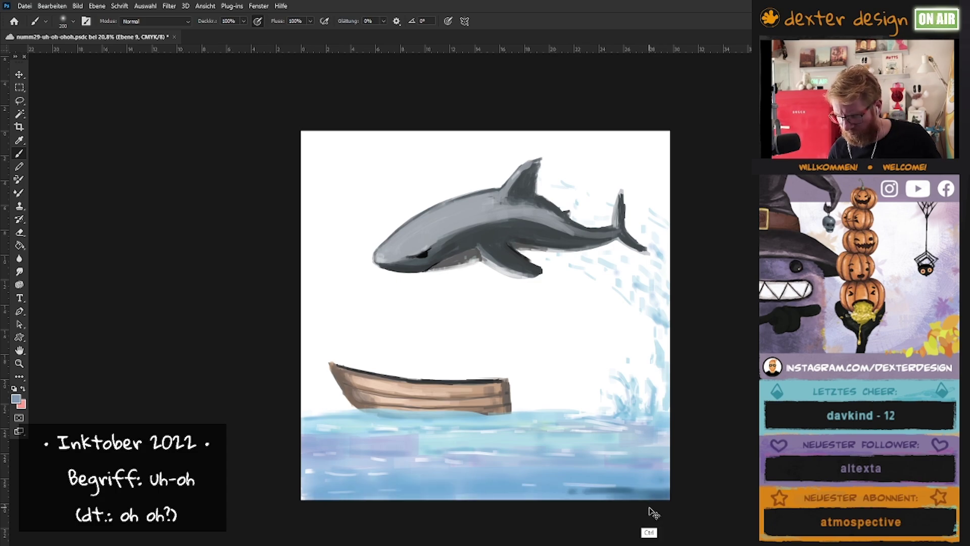
left_click(380, 408, "ctrl")
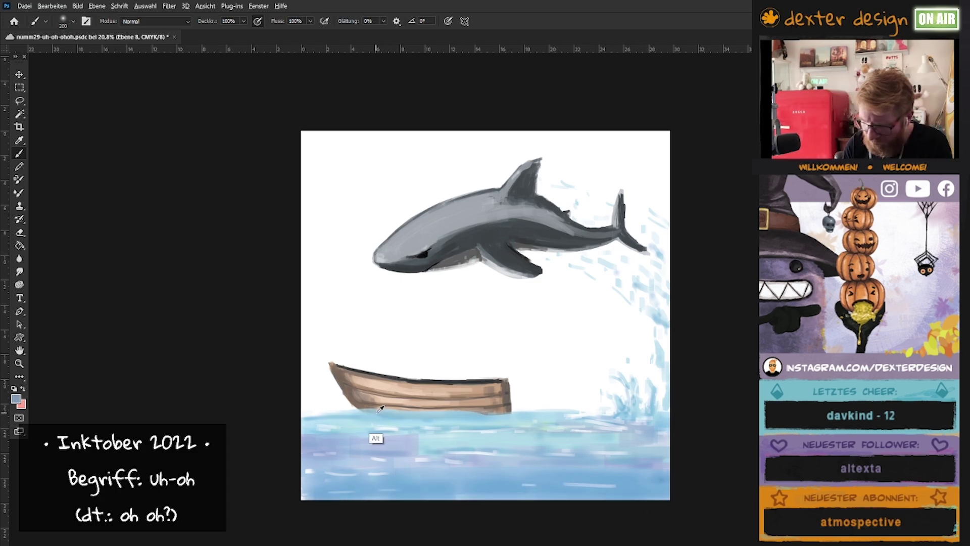
left_click(581, 392, "alt")
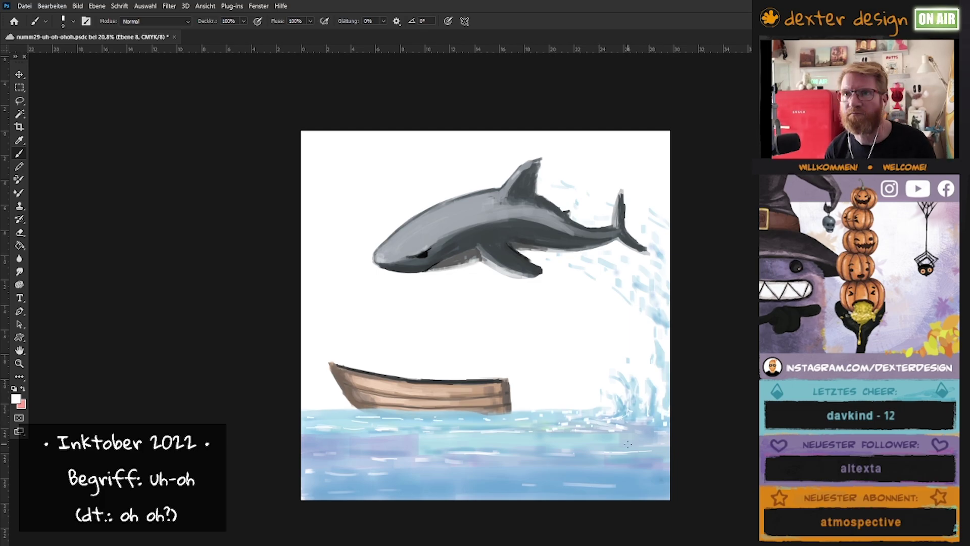
scroll(505, 392, "up", 3)
Step: Rotate the view, sample the fisherman's tan, skin and yellow face tones, then reset rotation
left_click_drag(506, 392, 337, 313)
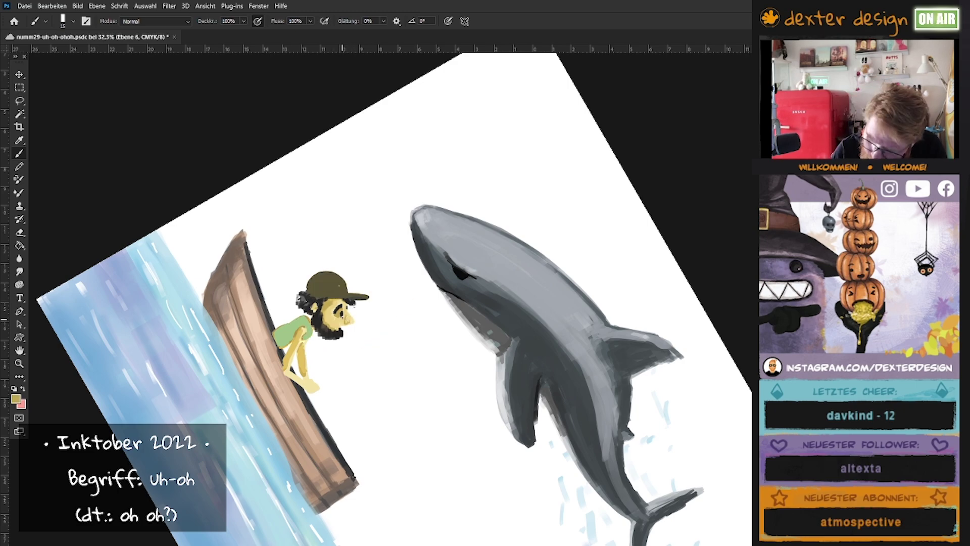
key("bracketleft")
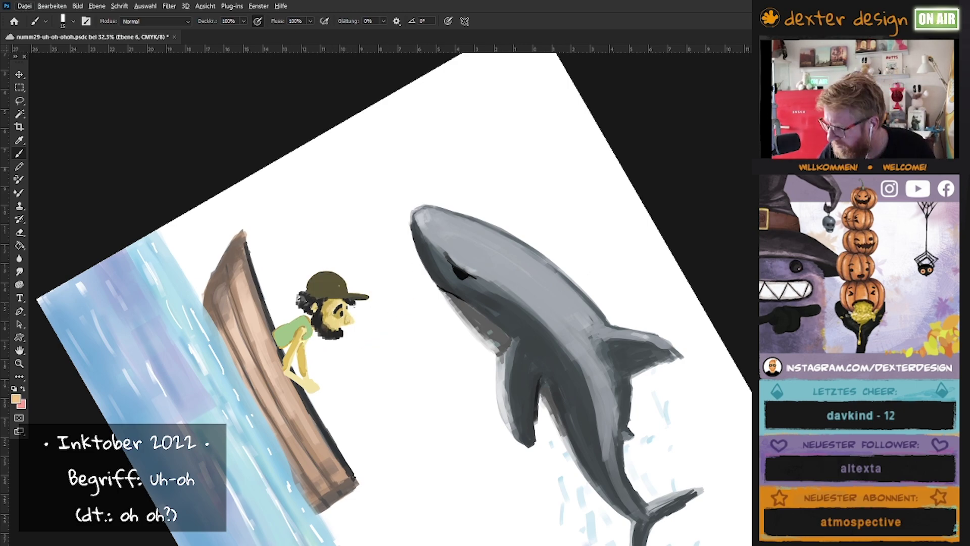
left_click(337, 304, "alt")
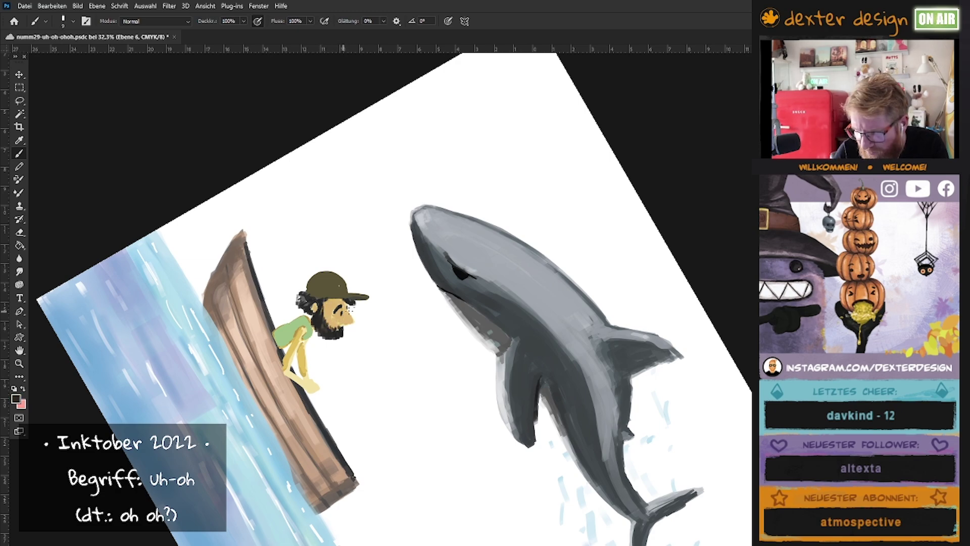
left_click(335, 306, "alt")
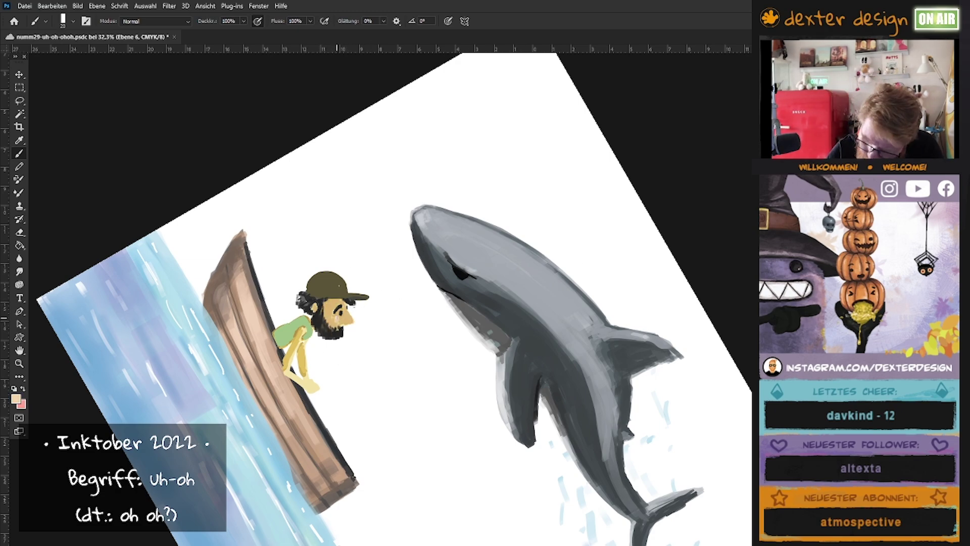
left_click(341, 323, "alt")
key("bracketleft")
key("bracketleft")
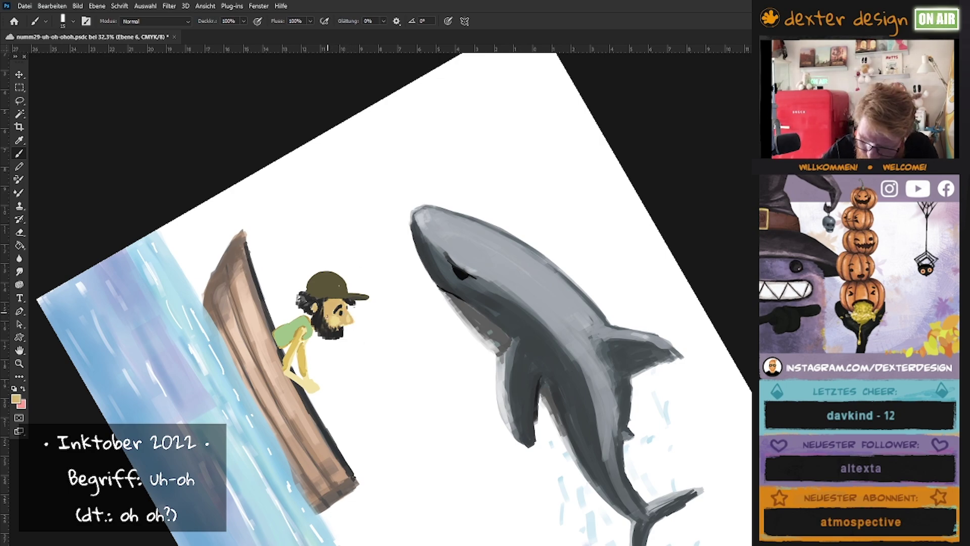
left_click_drag(341, 326, 361, 324)
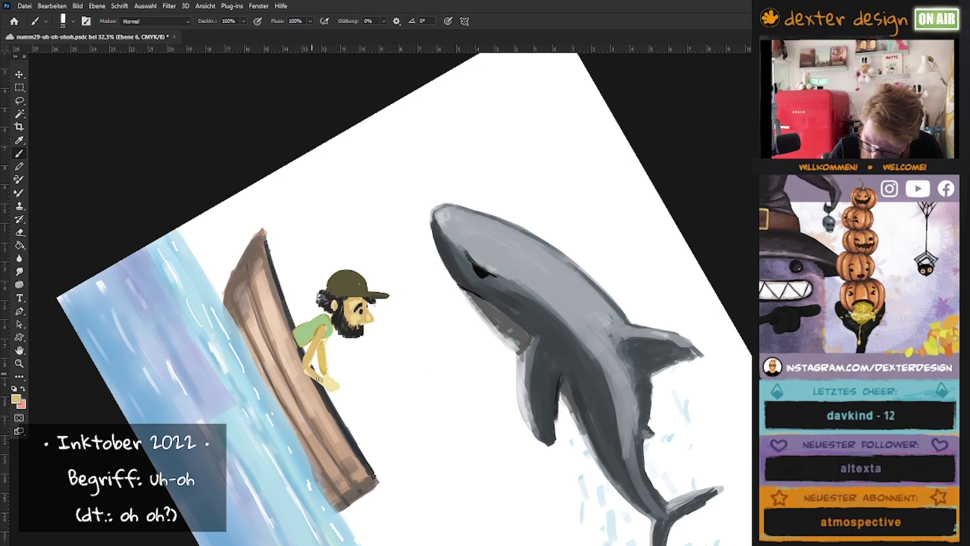
left_click_drag(322, 350, 334, 343)
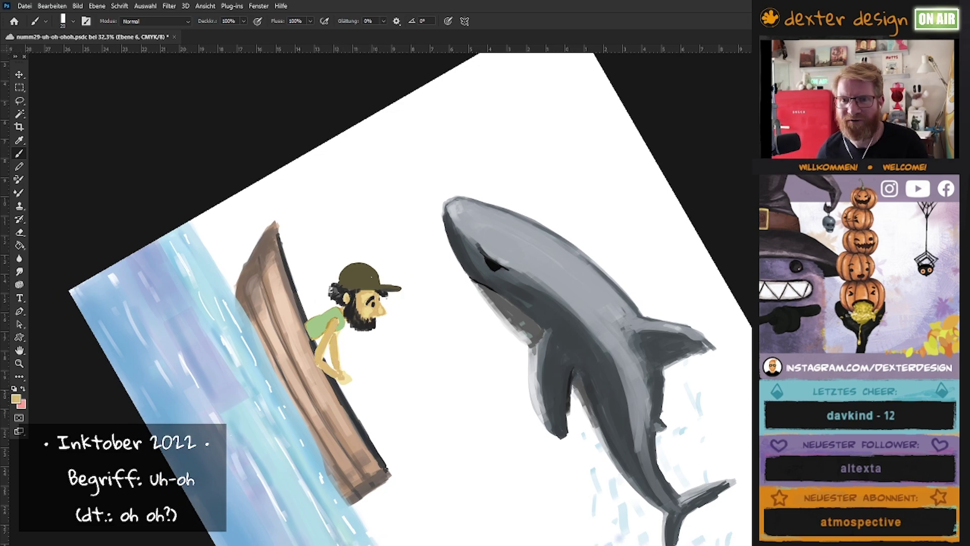
key("Escape")
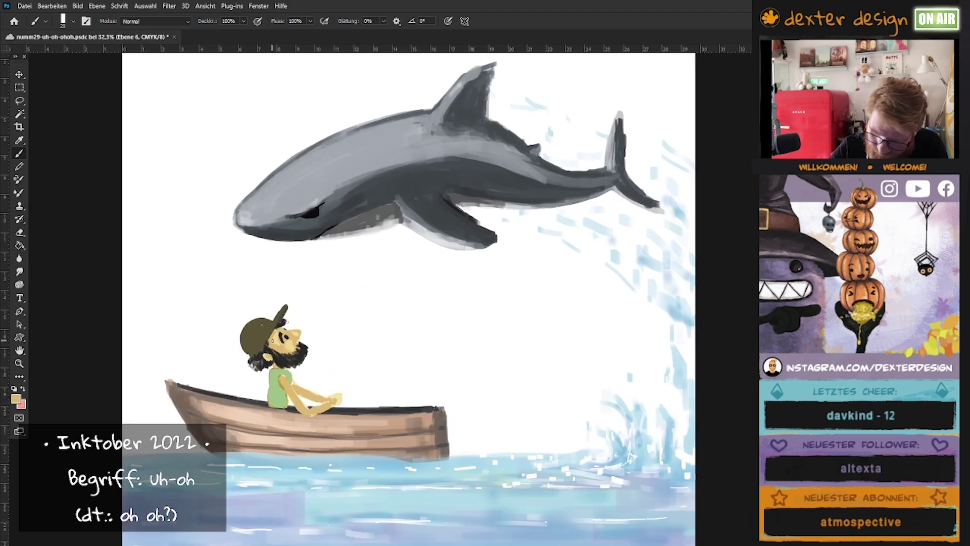
Step: Repaint and extend the fisherman's green shirt, then view the whole picture
left_click(273, 384, "alt")
mouse_move(268, 373)
left_mouse_down()
mouse_move(263, 399)
mouse_move(283, 408)
mouse_move(281, 393)
left_mouse_up()
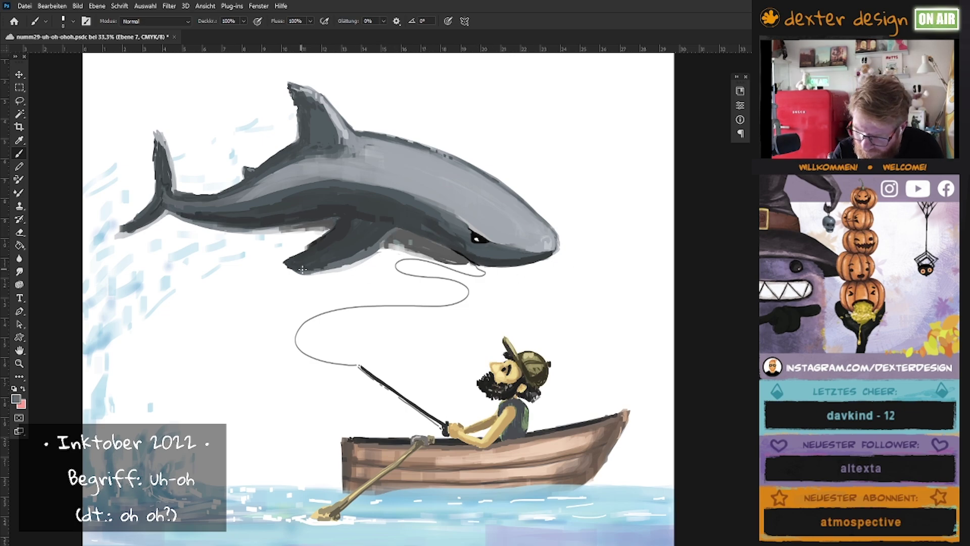
key("ctrl+minus")
key("ctrl+minus")
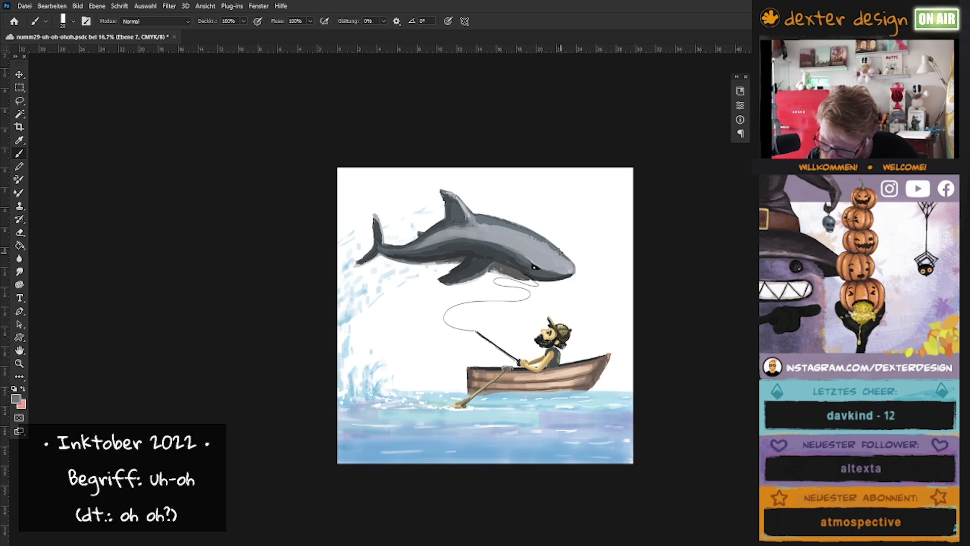
Step: Sample light and dark shark greys and mirror the canvas horizontally
key("bracketleft")
left_click(558, 258, "alt")
left_click(498, 227, "alt")
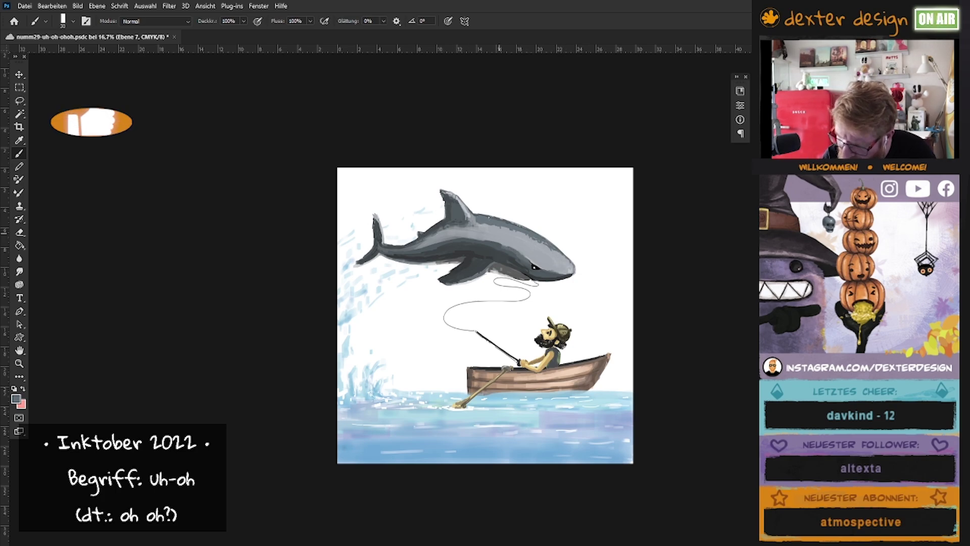
key("bracketright")
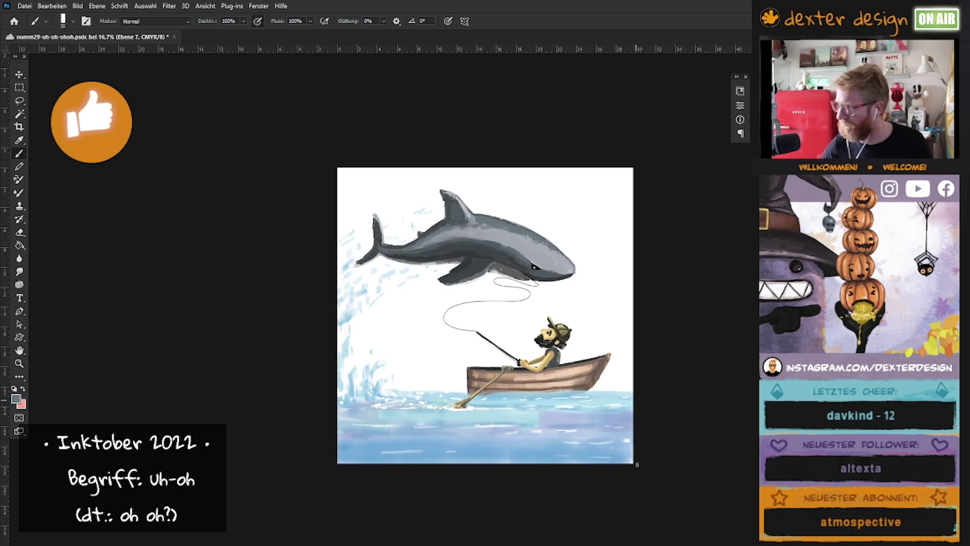
left_click(259, 5)
key("Escape")
key("h")
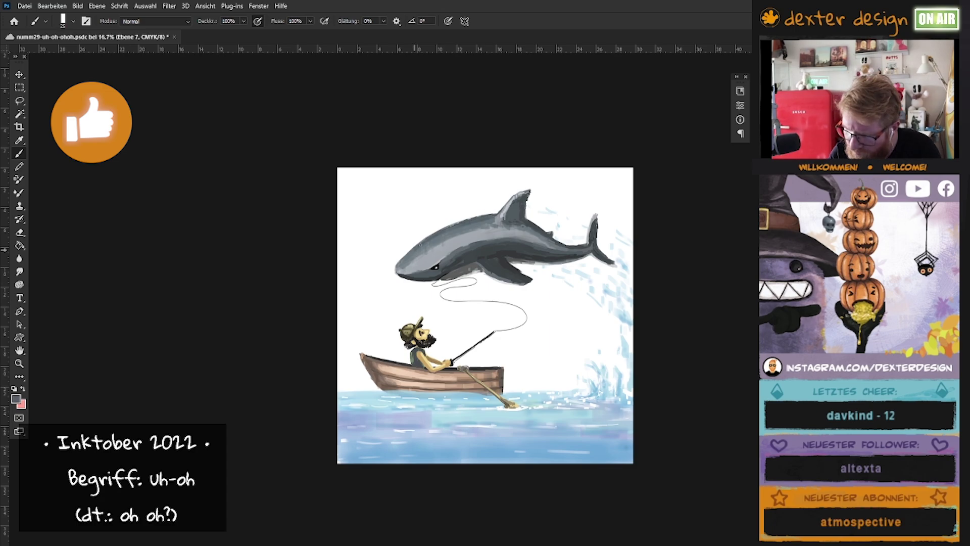
Step: Create and undo a new layer, then zoom in to frame the shark
left_click(523, 402, "alt")
key("ctrl+shift+alt+n")
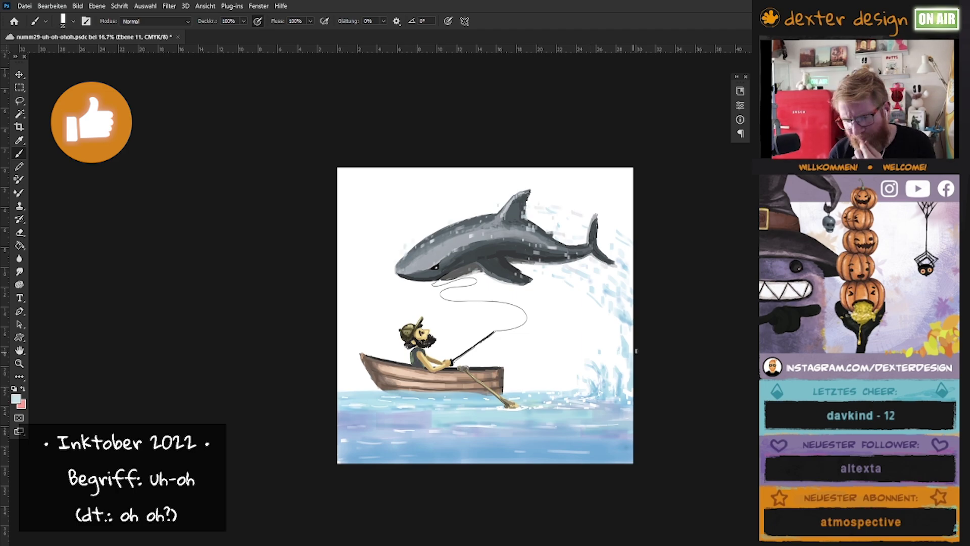
key("ctrl+z")
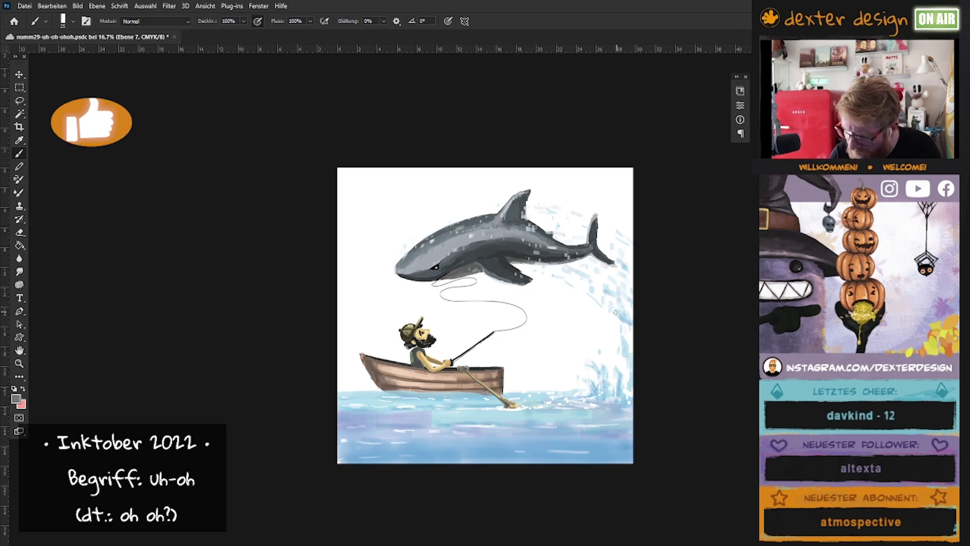
key("z")
left_click(525, 301)
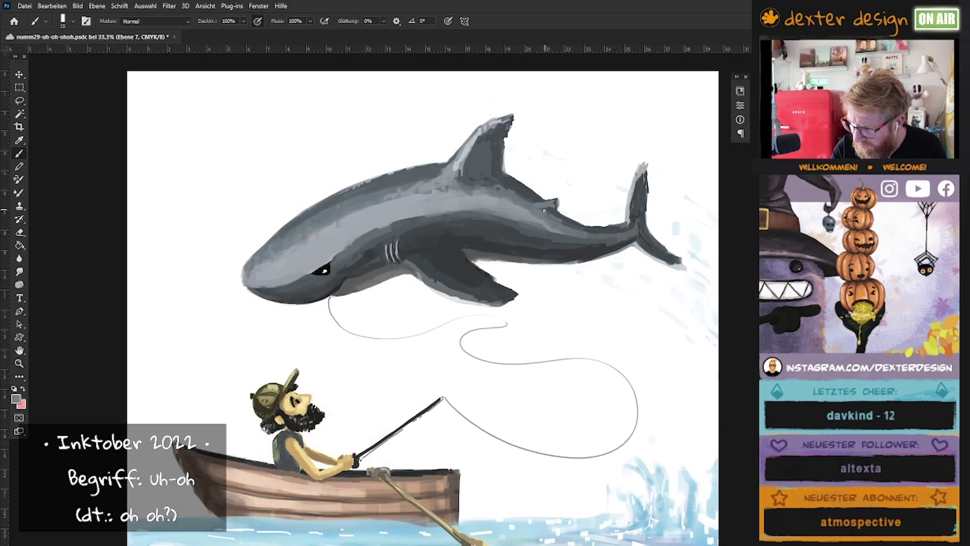
left_click_drag(560, 364, 545, 371)
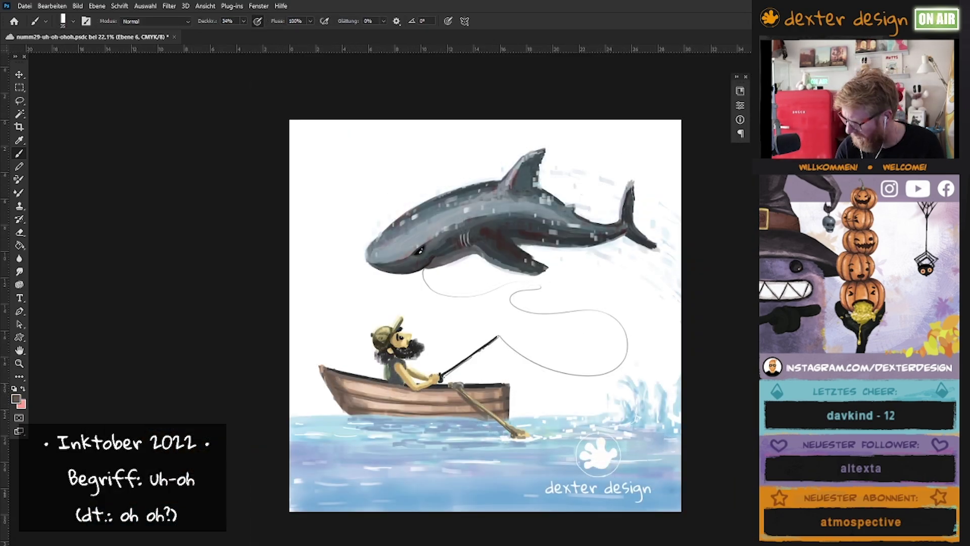
Step: Darken the hull's left end and length with soft strokes, then pick a darker brown
left_click_drag(345, 391, 339, 387)
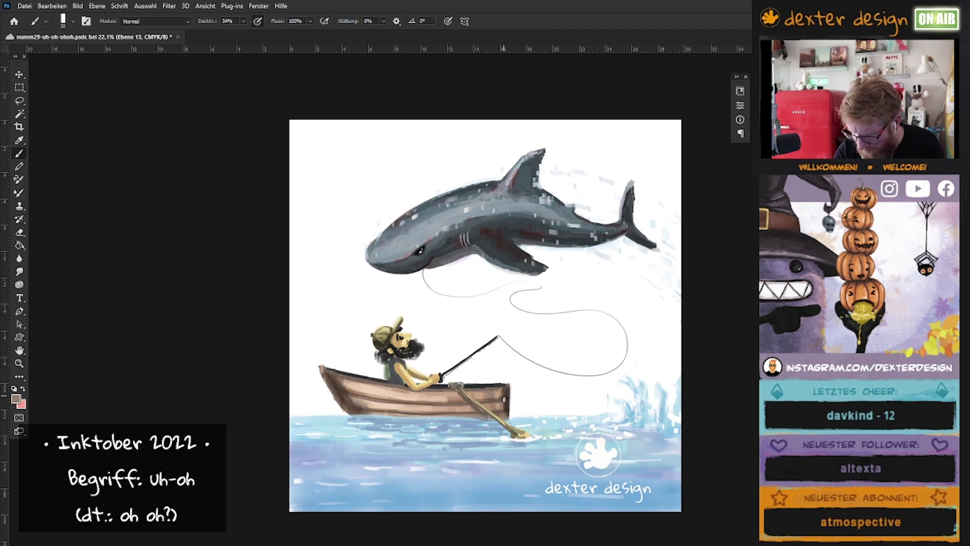
key("bracketright")
key("bracketright")
key("bracketright")
mouse_move(480, 401)
left_mouse_down()
mouse_move(471, 394)
mouse_move(379, 410)
mouse_move(336, 379)
left_mouse_up()
key("bracketleft")
key("bracketleft")
key("bracketleft")
left_click(451, 403, "alt")
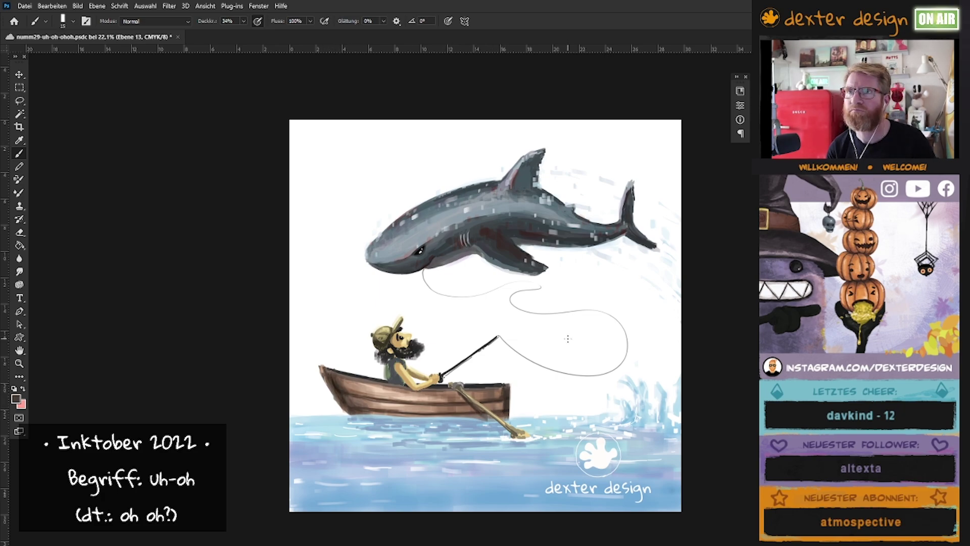
key("bracketright")
key("bracketright")
key("bracketright")
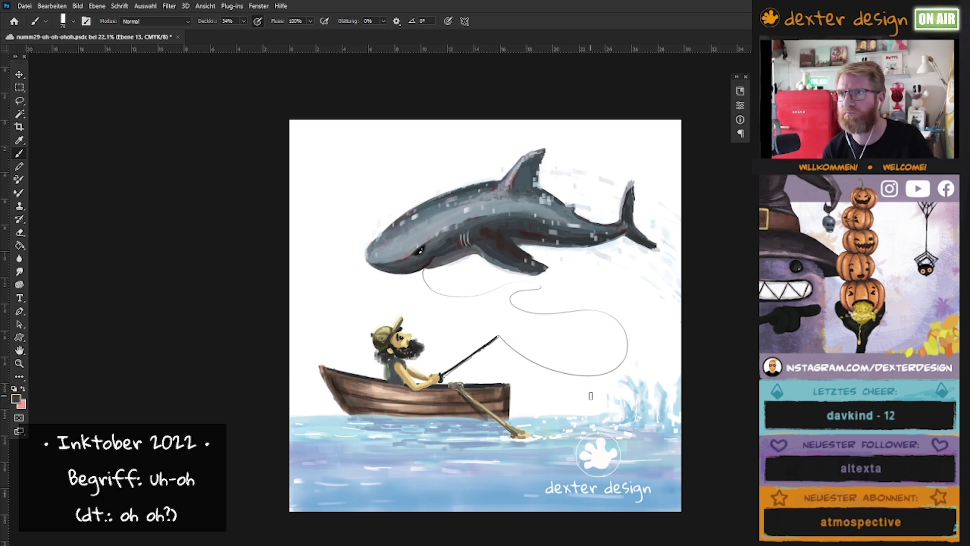
scroll(591, 395, "up", 5)
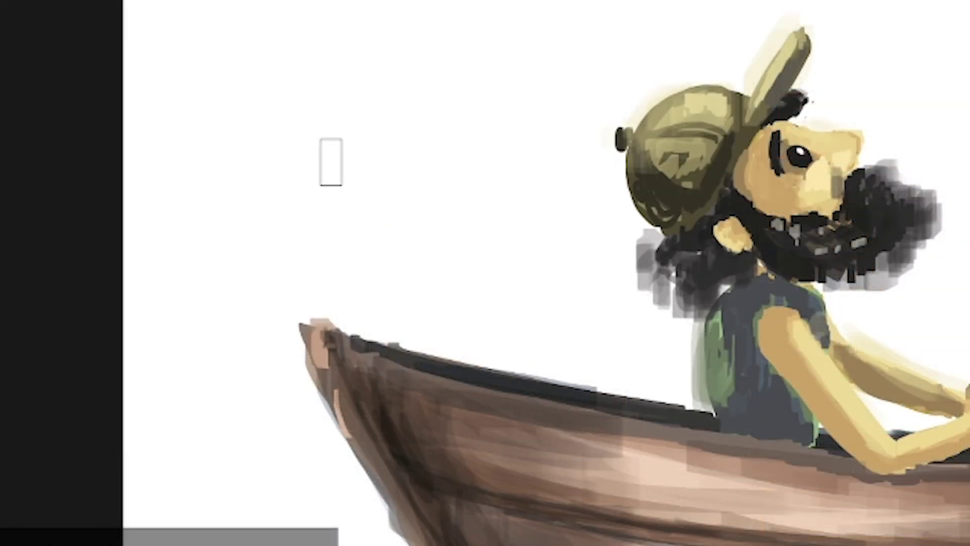
Step: Paint the duck's black head, neck and body on the rowboat's bow
mouse_move(324, 166)
left_mouse_down()
mouse_move(283, 192)
mouse_move(374, 208)
mouse_move(303, 275)
left_mouse_up()
mouse_move(384, 202)
left_mouse_down()
mouse_move(389, 242)
mouse_move(420, 235)
left_mouse_up()
mouse_move(354, 200)
left_mouse_down()
mouse_move(442, 217)
mouse_move(394, 272)
left_mouse_up()
left_click_drag(364, 217, 425, 252)
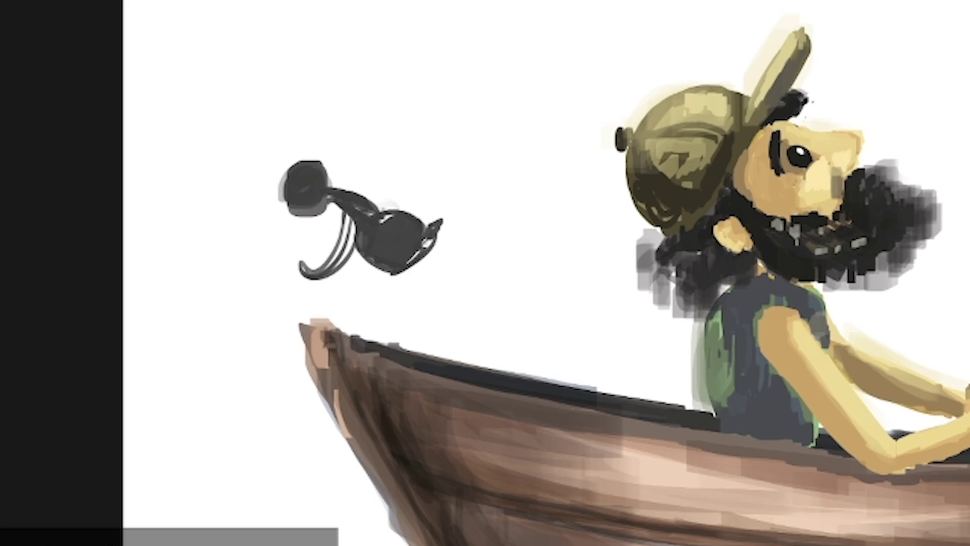
Step: Paint the duck's long beak, refine its tip, and add a red drip underneath
mouse_move(326, 202)
left_mouse_down()
mouse_move(237, 201)
mouse_move(303, 210)
left_mouse_up()
left_click_drag(298, 174, 349, 164)
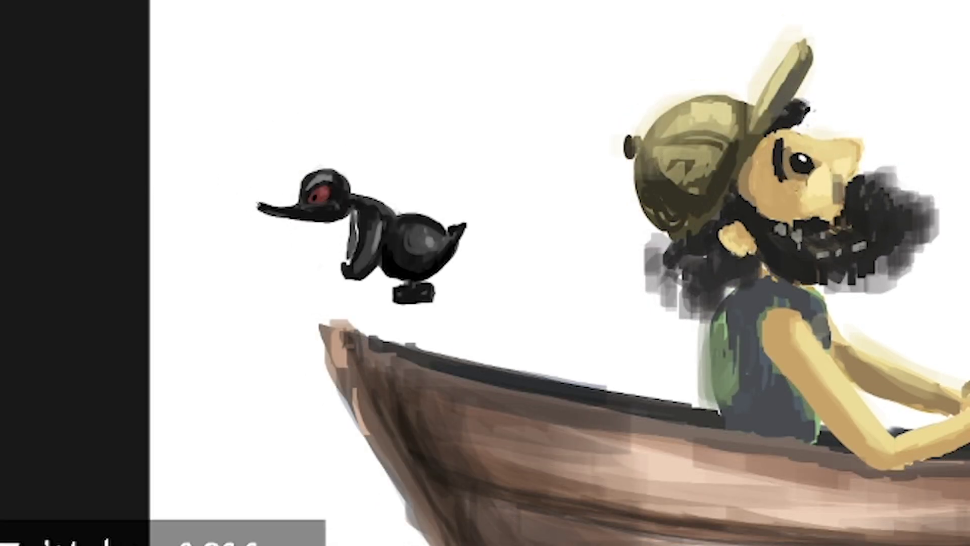
left_click_drag(324, 221, 259, 203)
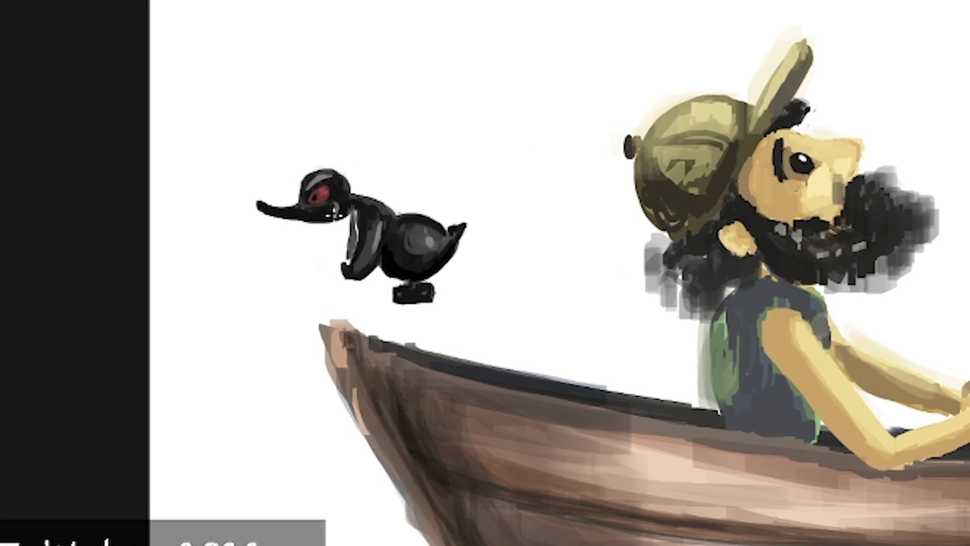
left_click_drag(322, 217, 320, 228)
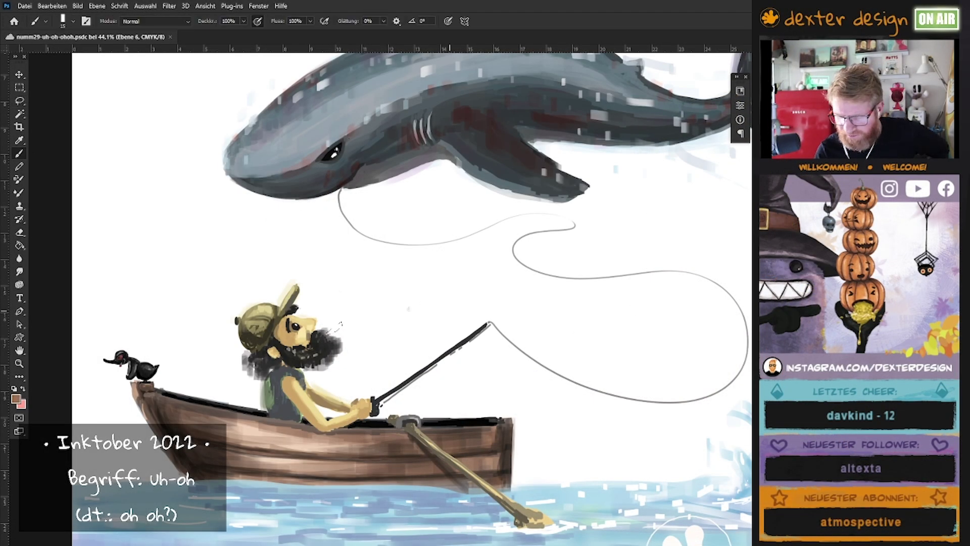
Step: Add a cigarette at the fisherman's mouth, then try yellow, peach and light-yellow paint colours
left_click_drag(342, 323, 327, 335)
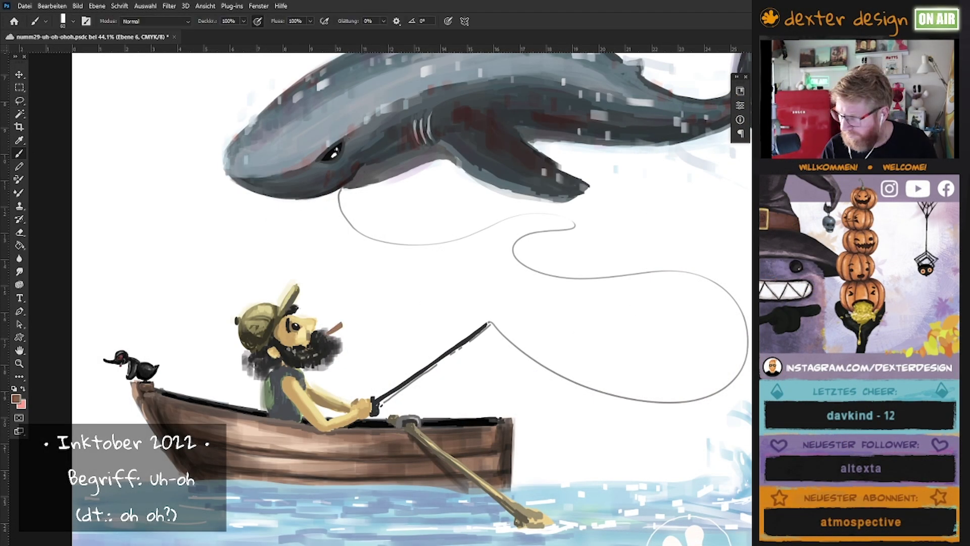
key("bracketleft")
left_click(333, 410, "alt")
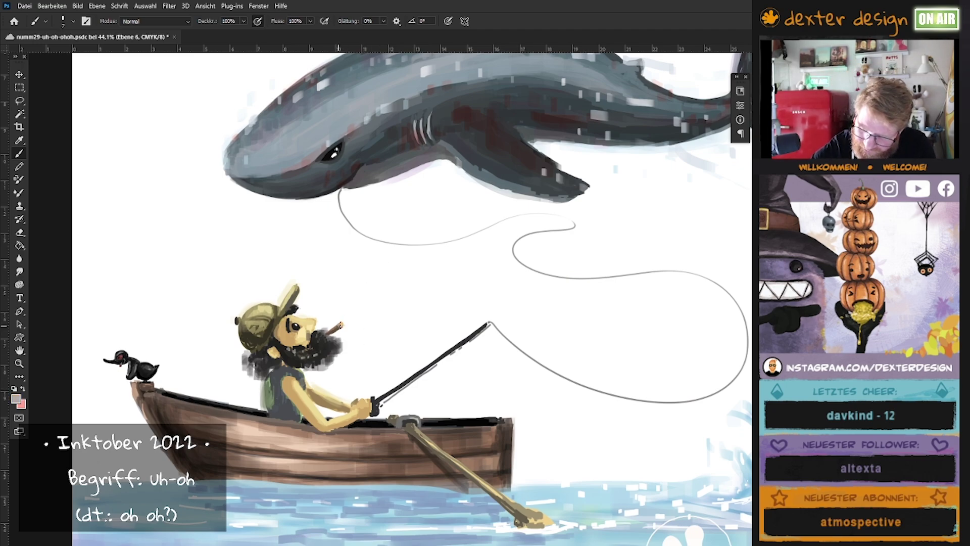
left_click(323, 329, "alt")
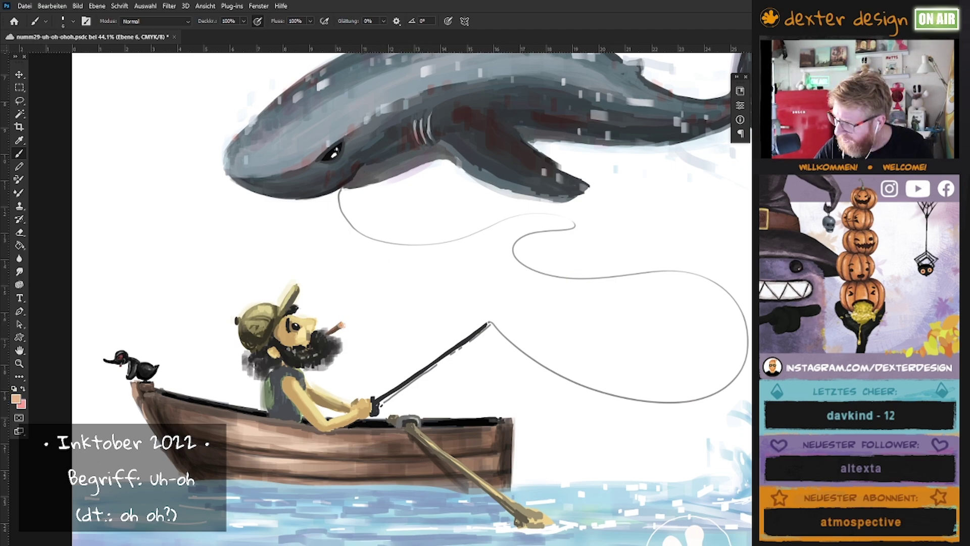
left_click(353, 329, "alt")
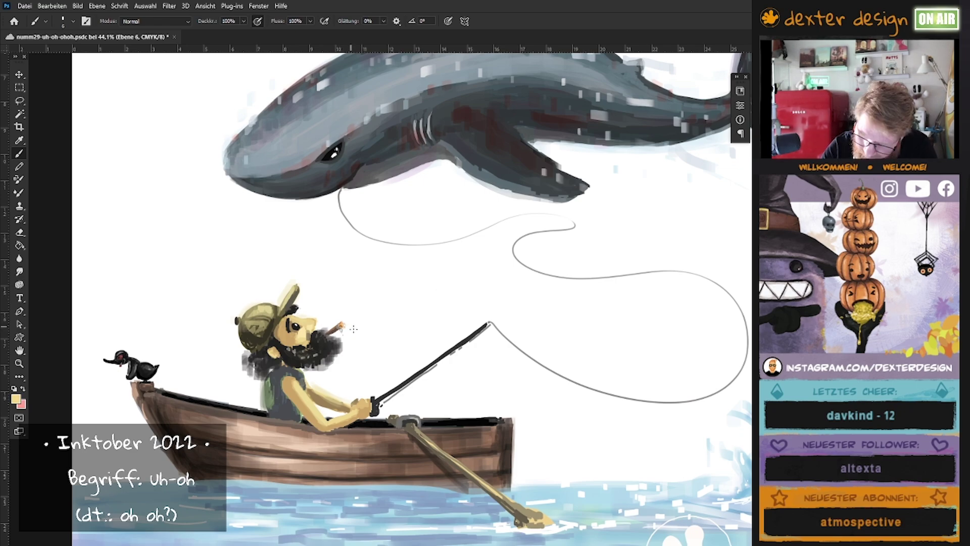
Step: Sample the fisherman's tan skin colour and pan over to the planning sketches
left_click_drag(405, 392, 427, 387)
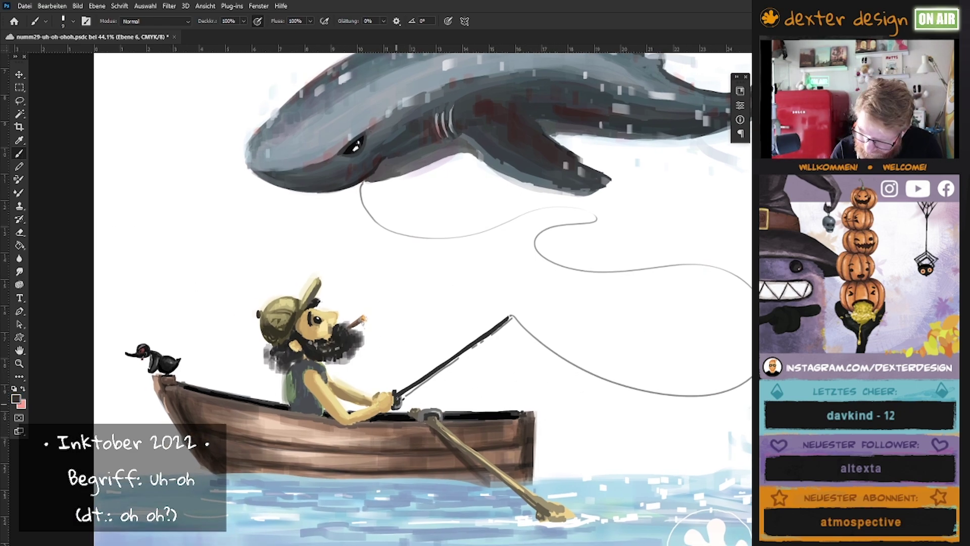
mouse_move(527, 369)
left_mouse_down()
mouse_move(507, 381)
mouse_move(507, 359)
left_mouse_up()
left_click(307, 352, "alt")
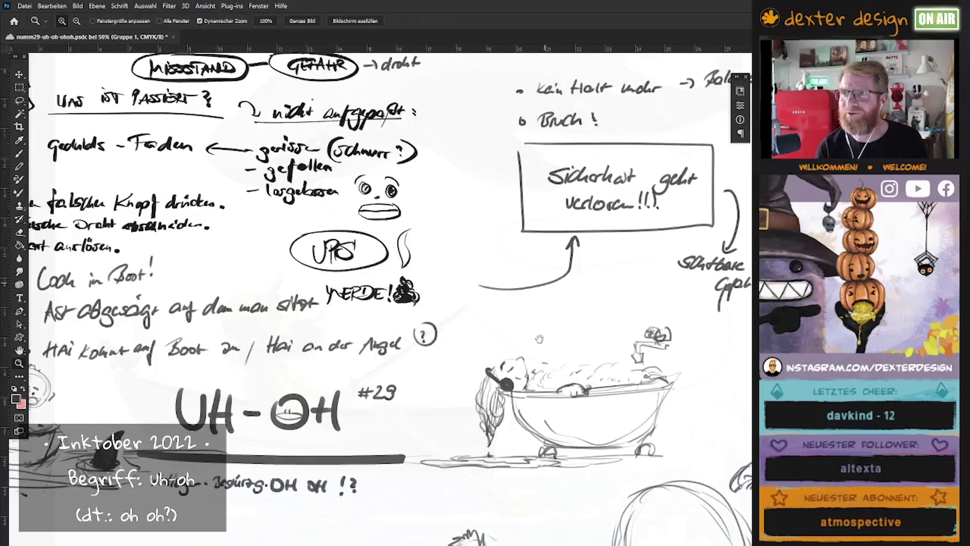
mouse_move(540, 339)
left_mouse_down()
mouse_move(649, 249)
mouse_move(574, 315)
mouse_move(571, 445)
mouse_move(585, 453)
left_mouse_up()
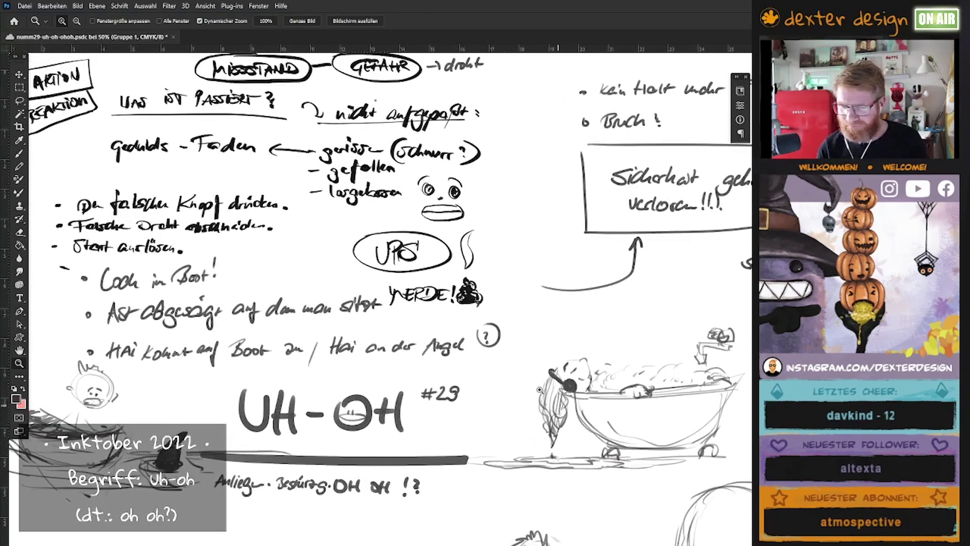
Step: Scroll away from the sketch notes to return to the painting
scroll(552, 390, "down", 3)
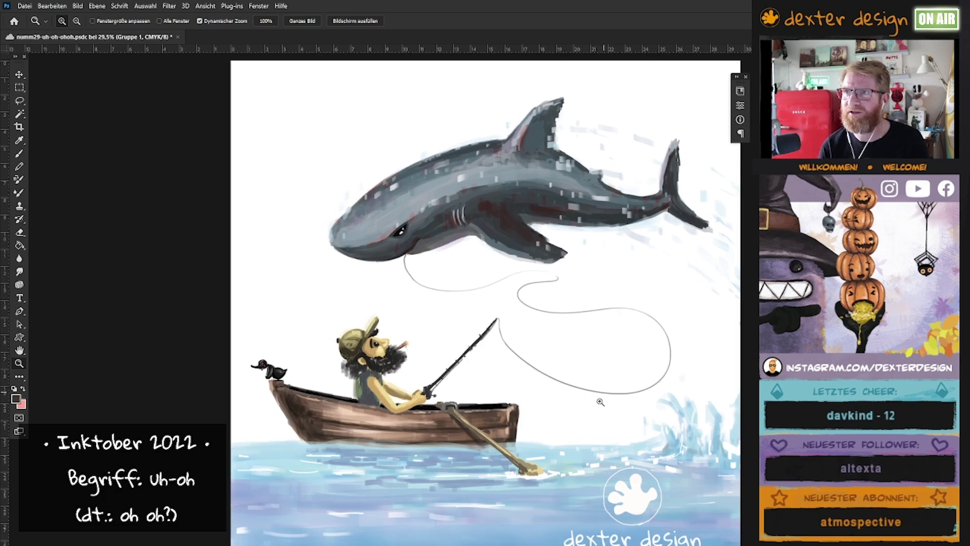
scroll(603, 396, "down", 1)
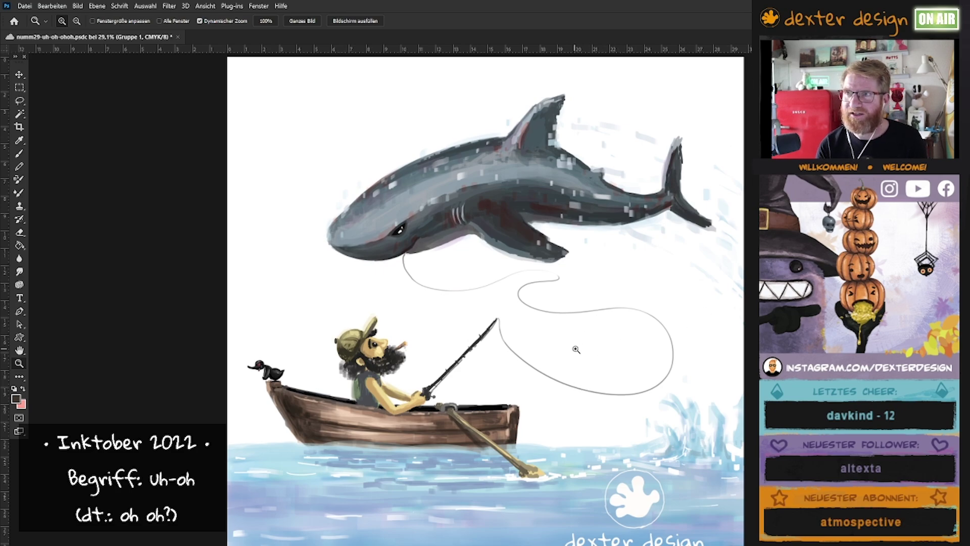
scroll(576, 349, "down", 1)
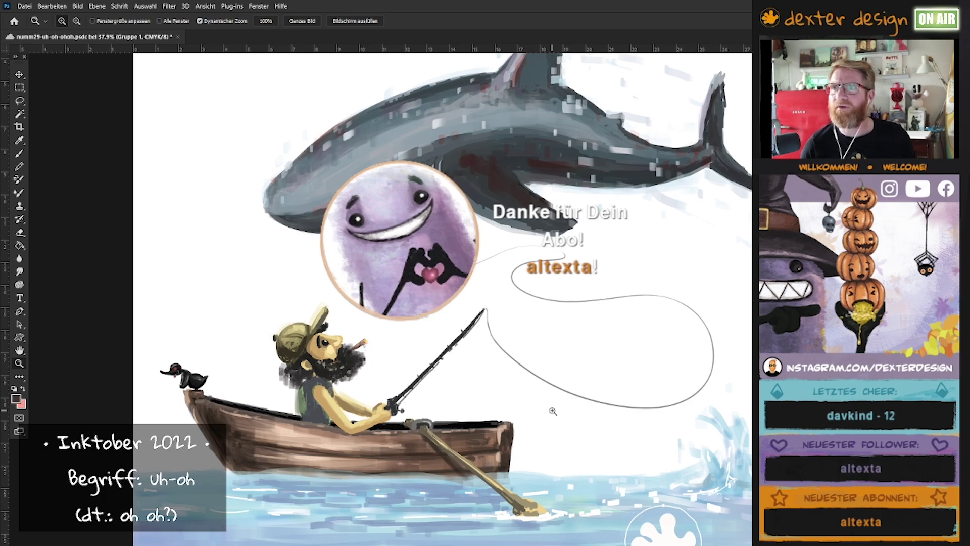
scroll(604, 354, "up", 3)
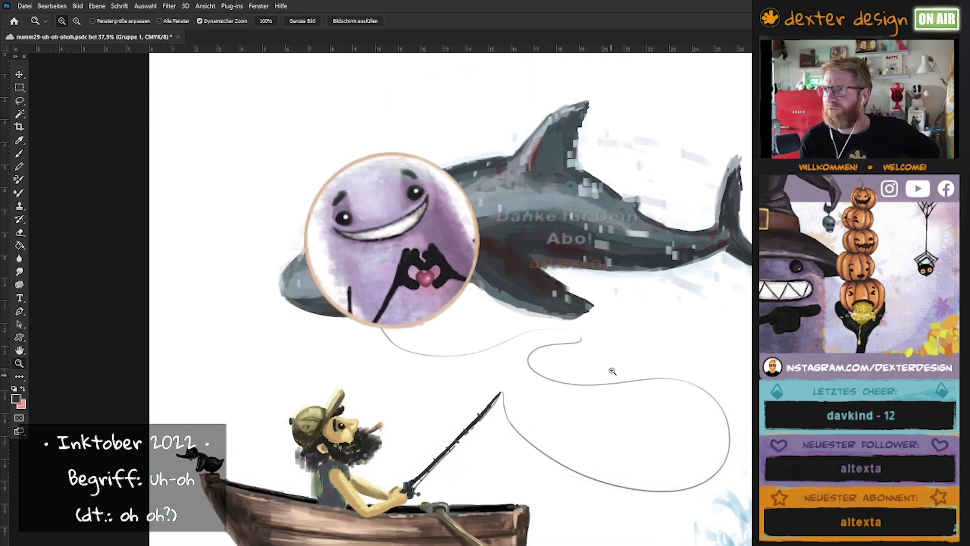